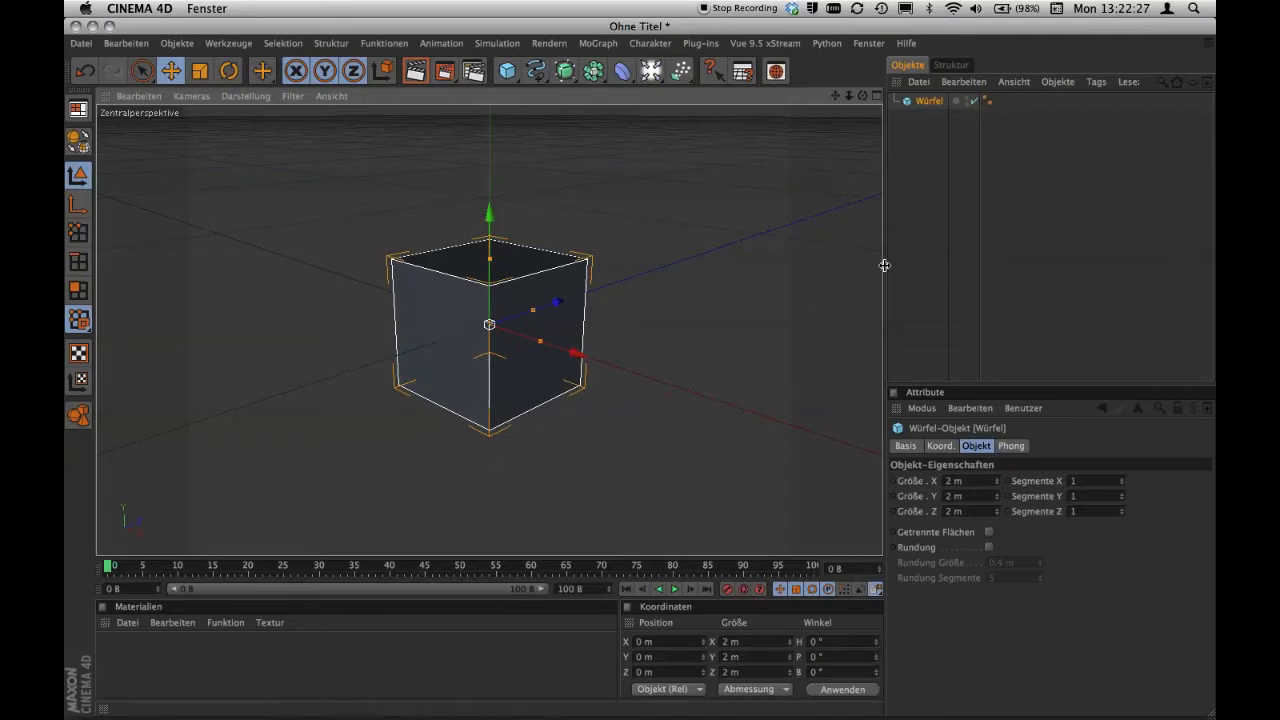
# Drag the viewport divider left to widen Objects and Attributes, then show the saved-layout list.
pyautogui.moveTo(884, 265); pyautogui.dragTo(703, 303)
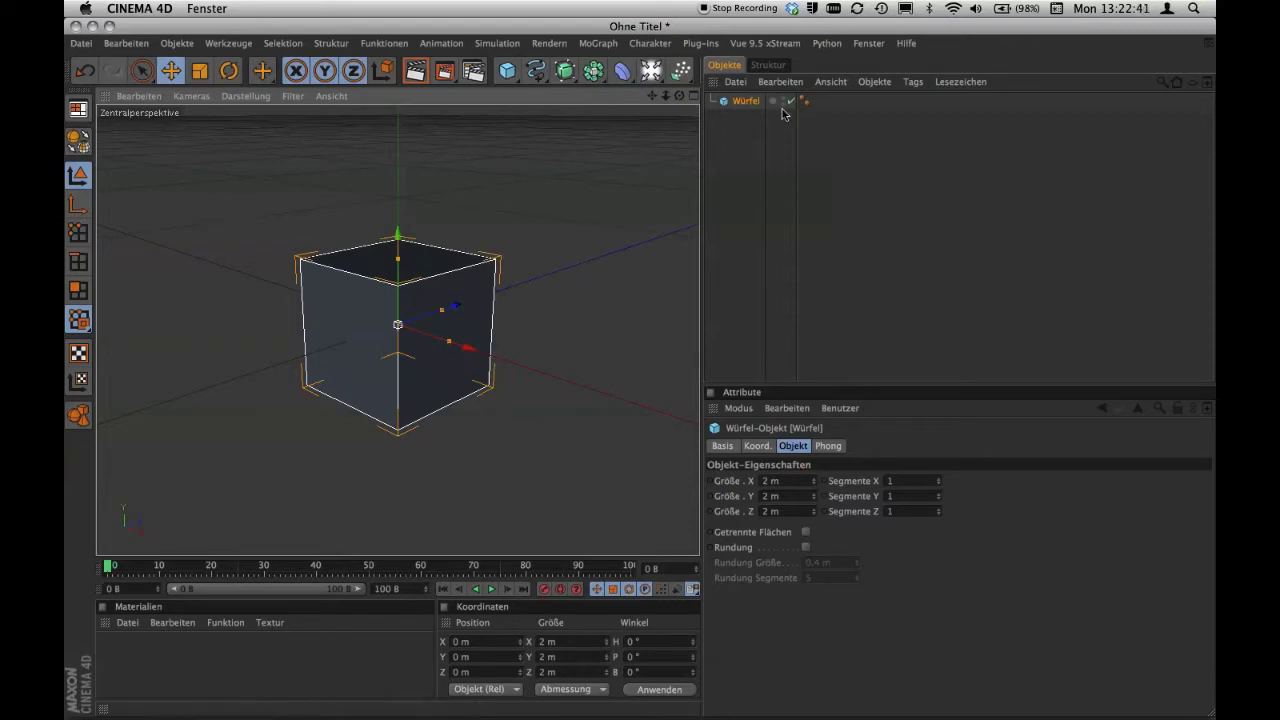
pyautogui.click(870, 44)
pyautogui.moveTo(884, 66)
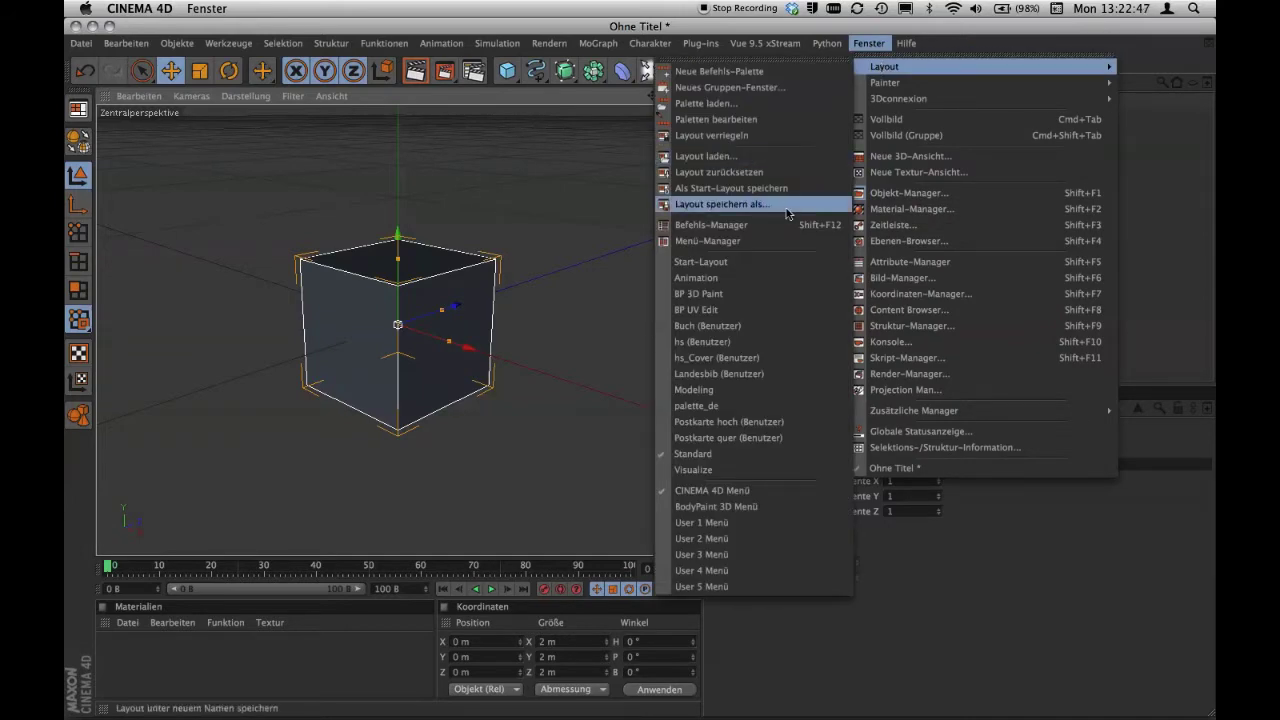
pyautogui.click(938, 50)
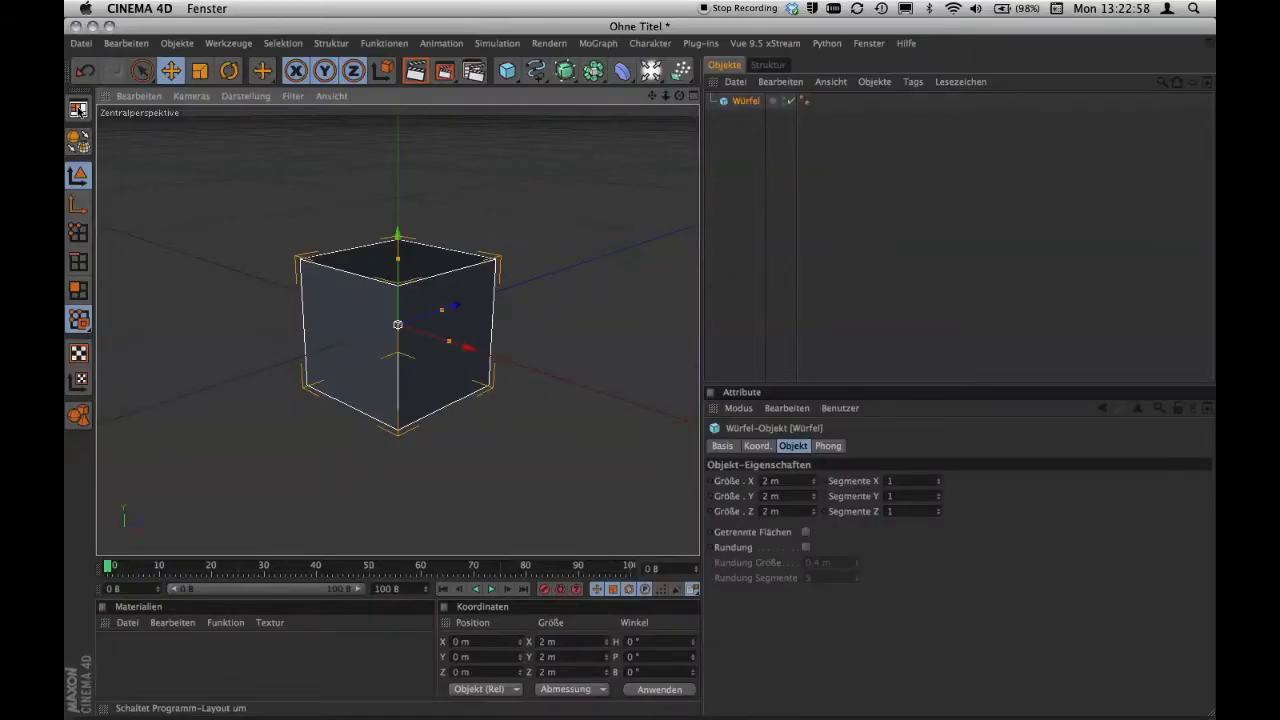
pyautogui.click(80, 110)
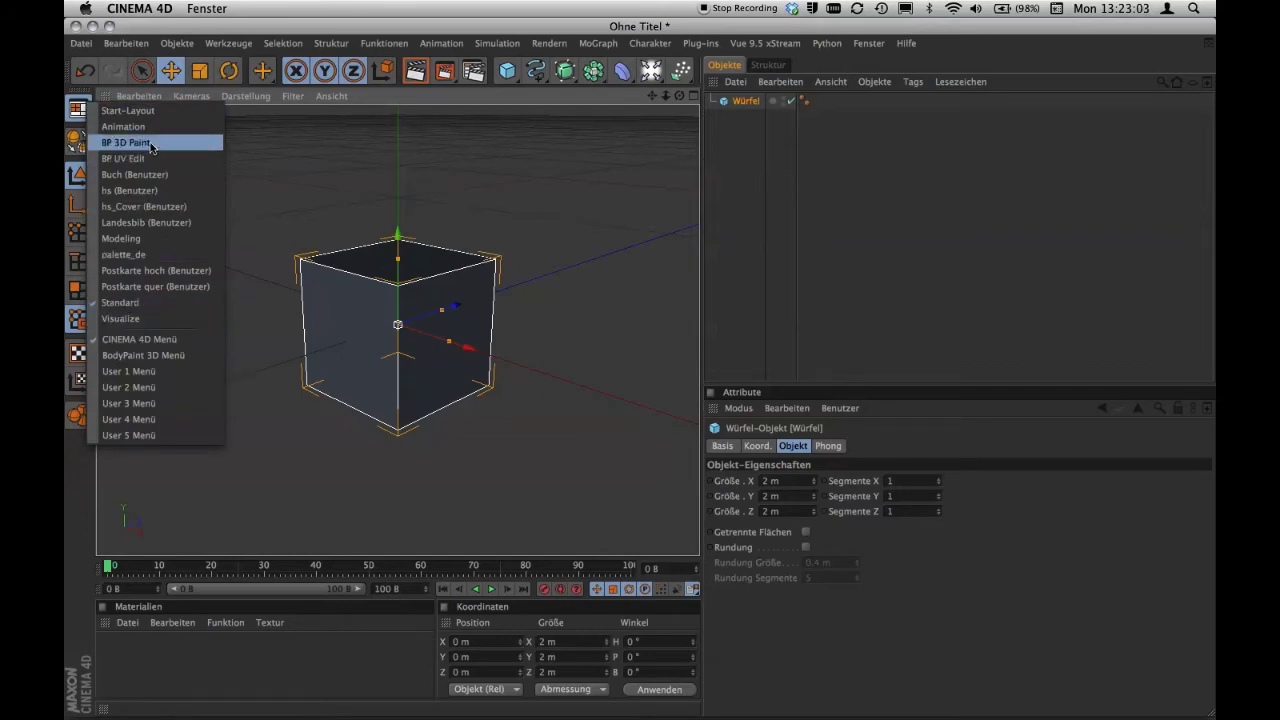
# Try the Buch and hs_Cover user layouts, then settle on the Postkarte quer layout.
pyautogui.click(198, 175)
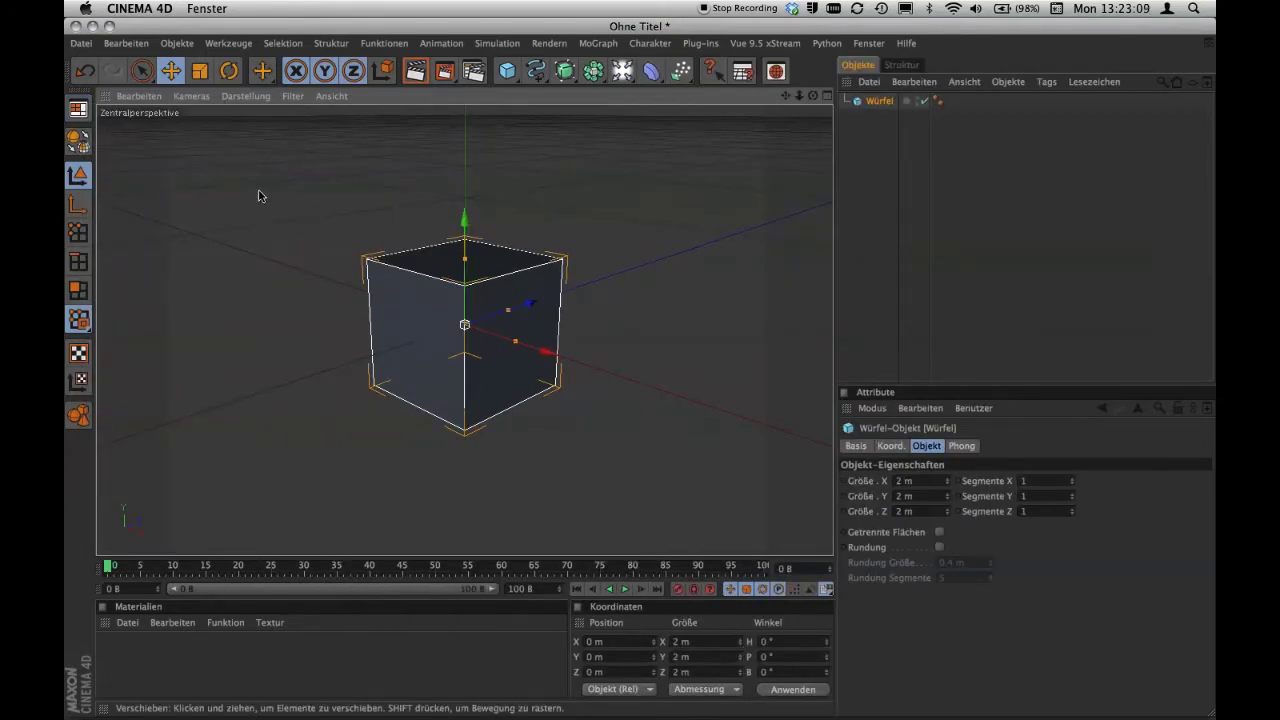
pyautogui.click(79, 110)
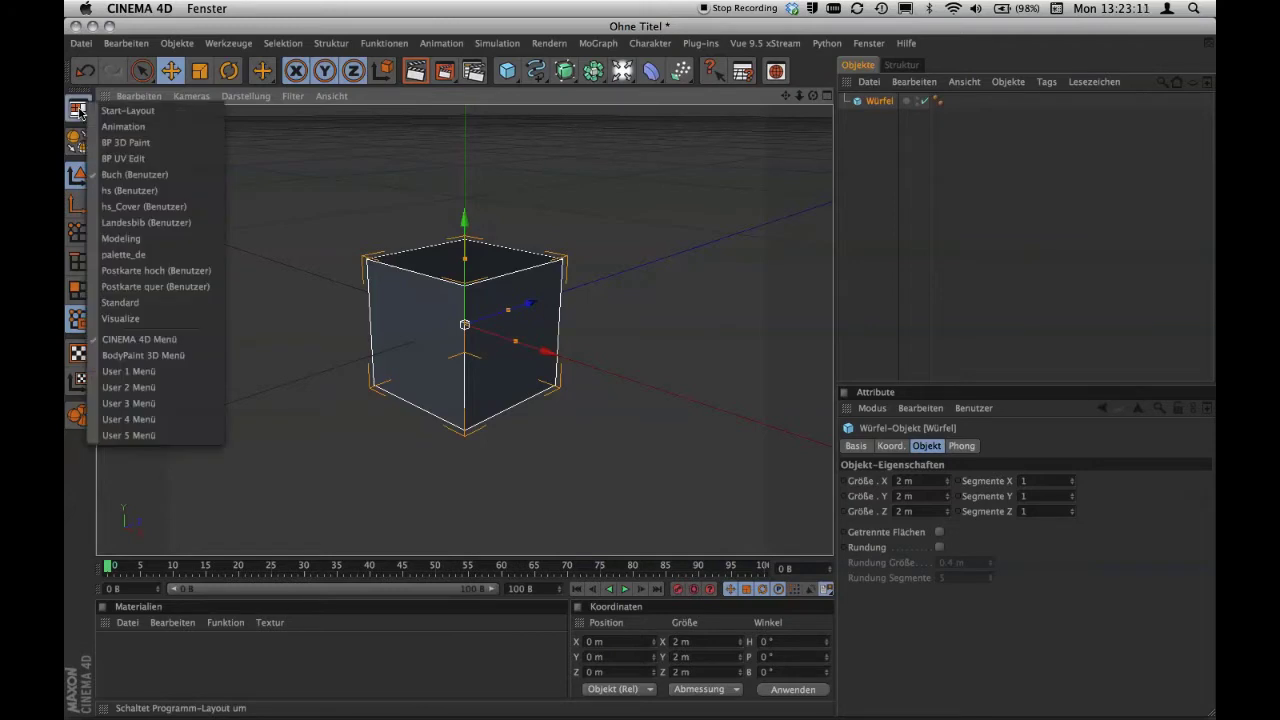
pyautogui.click(192, 210)
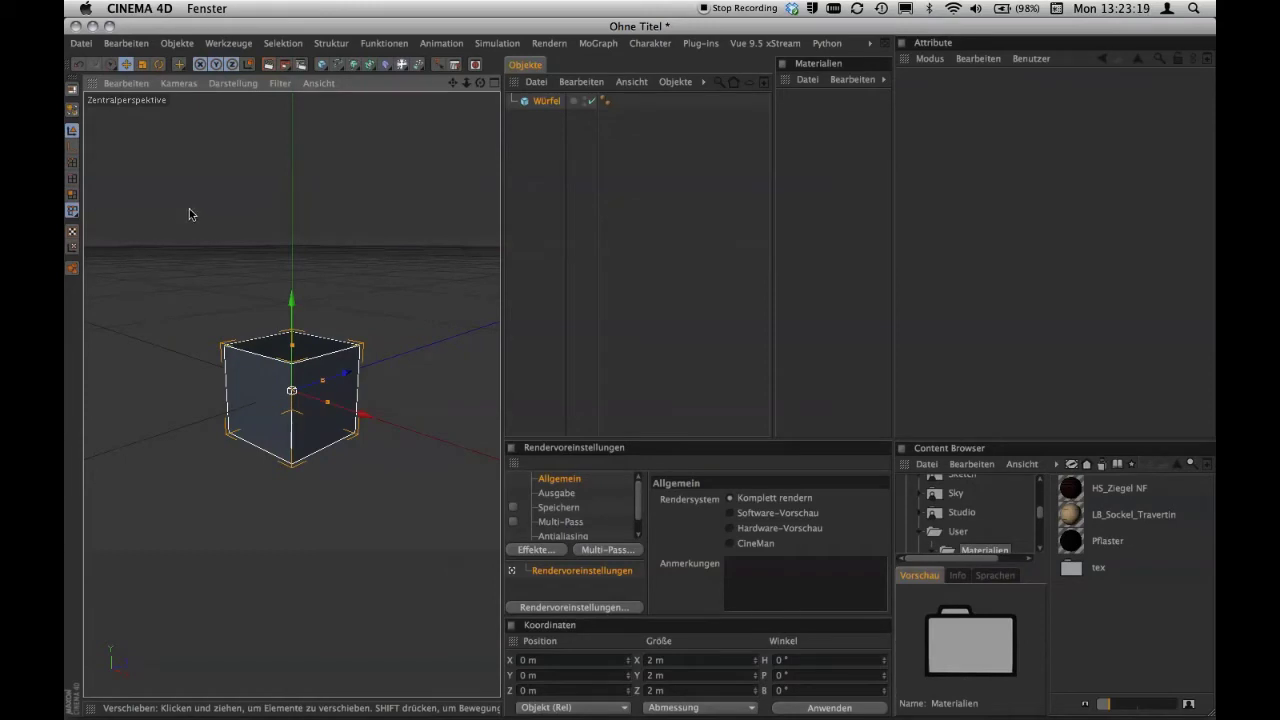
pyautogui.click(74, 94)
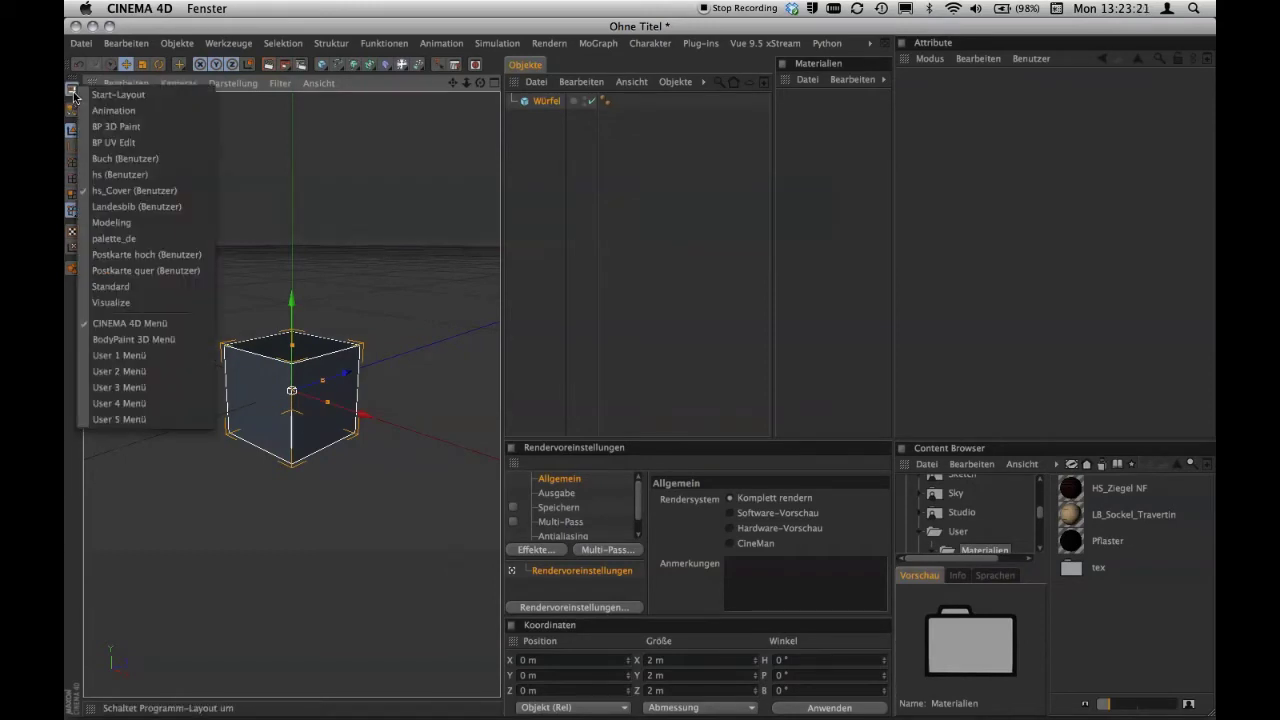
pyautogui.click(197, 271)
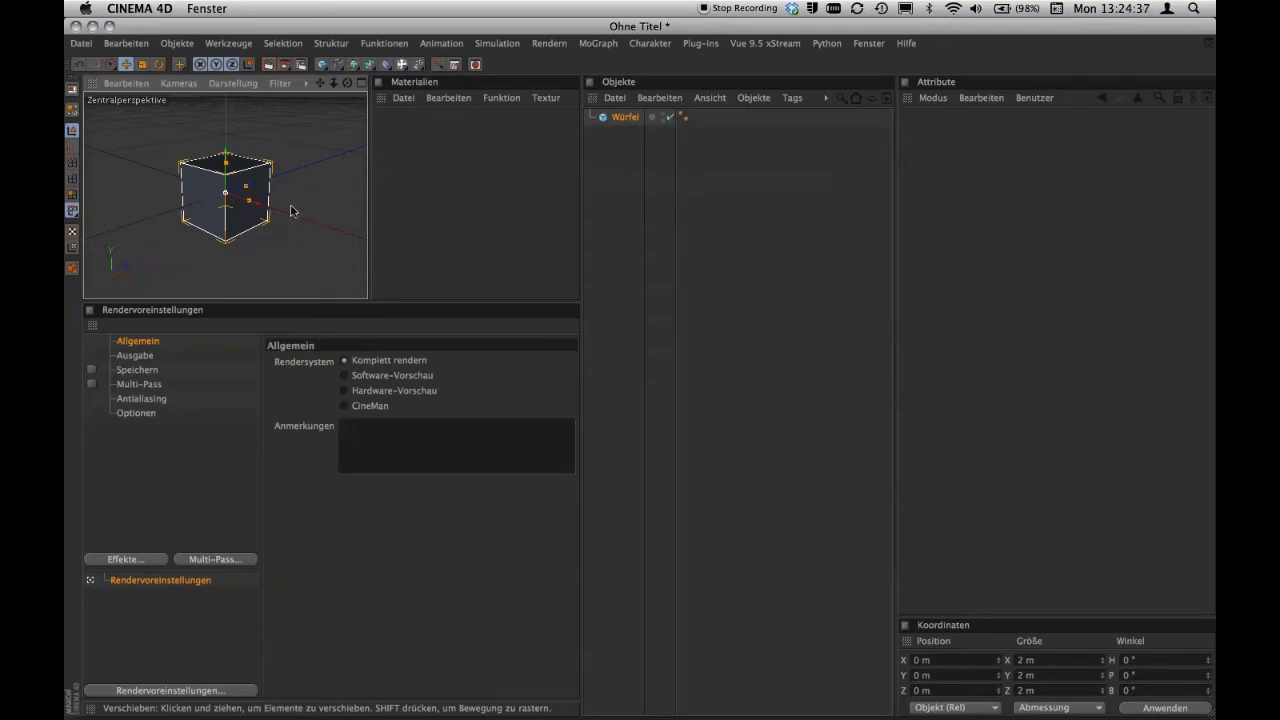
# Switch back to the Standard layout and show the Struktur tab instead of Objekte.
pyautogui.click(71, 92)
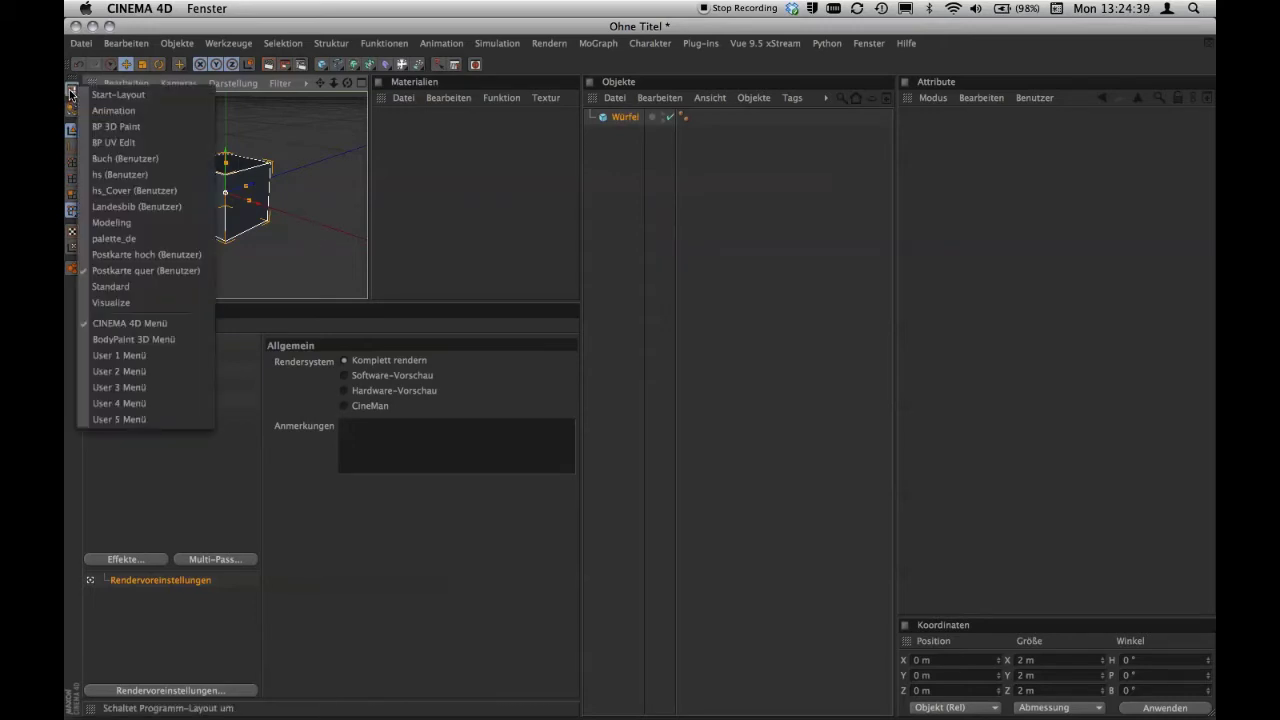
pyautogui.click(165, 287)
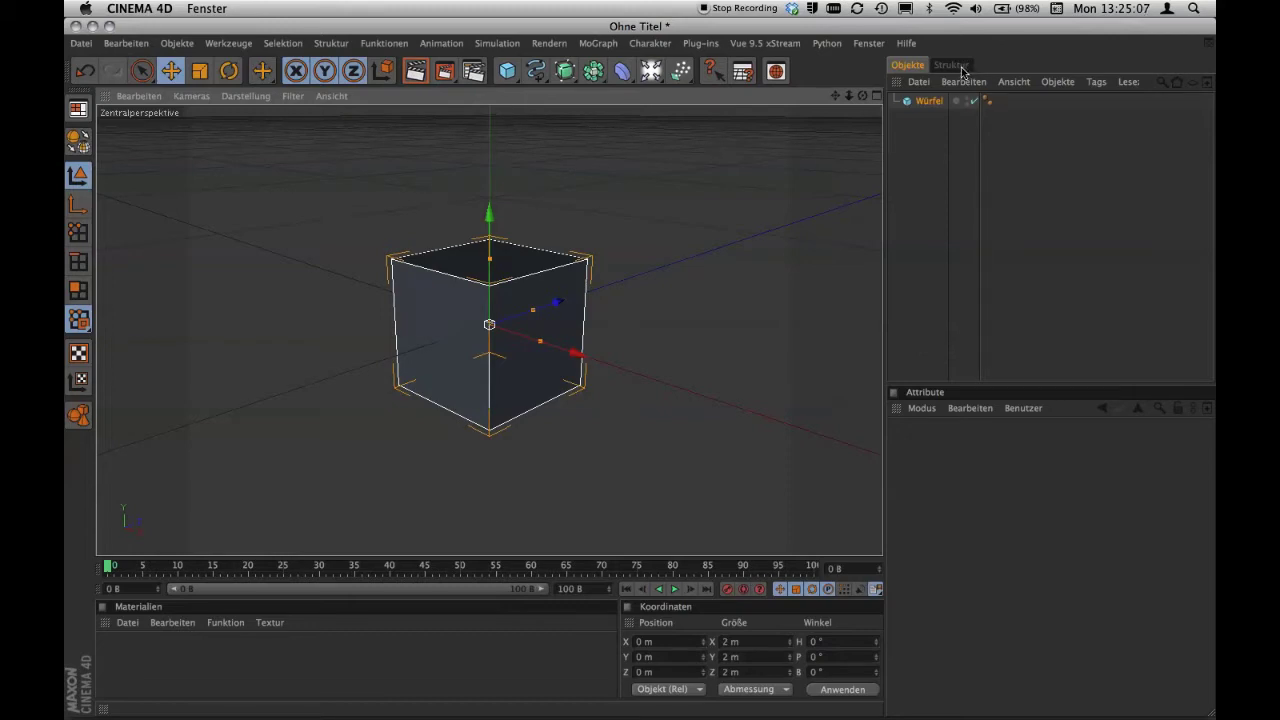
pyautogui.click(962, 68)
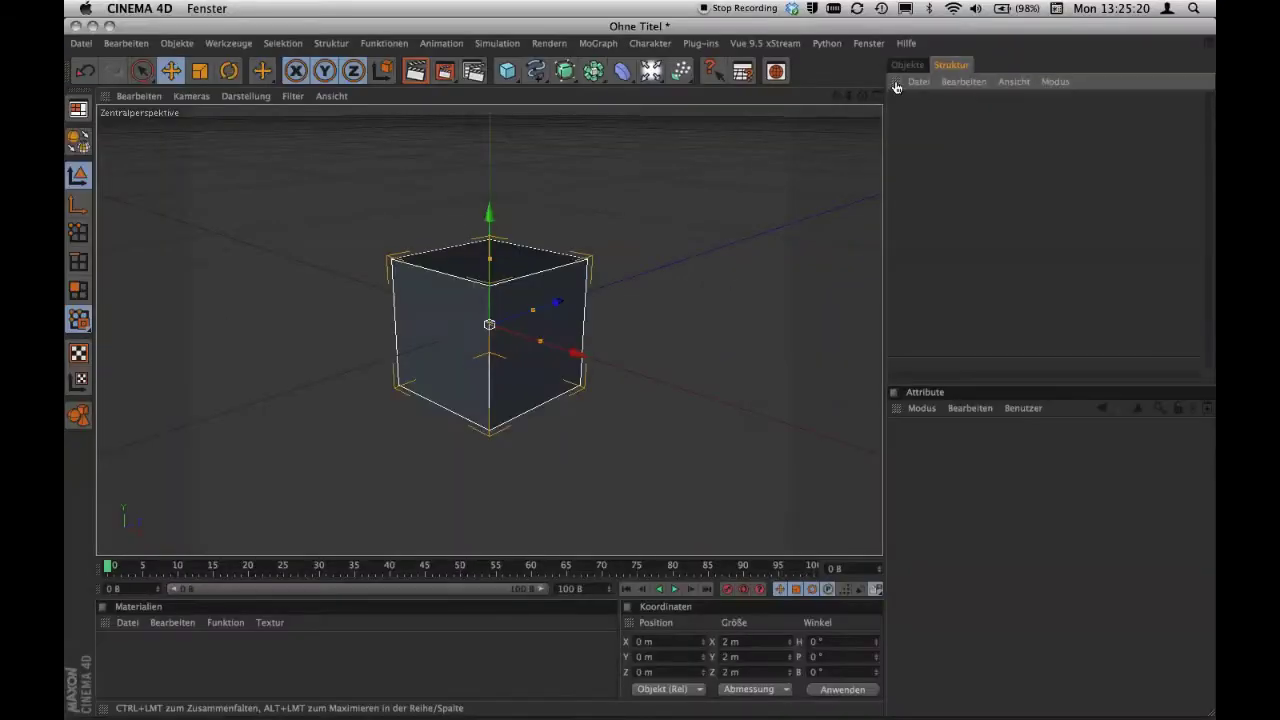
# Undock the Struktur manager and close its floating window, leaving Objekte docked.
pyautogui.click(895, 82)
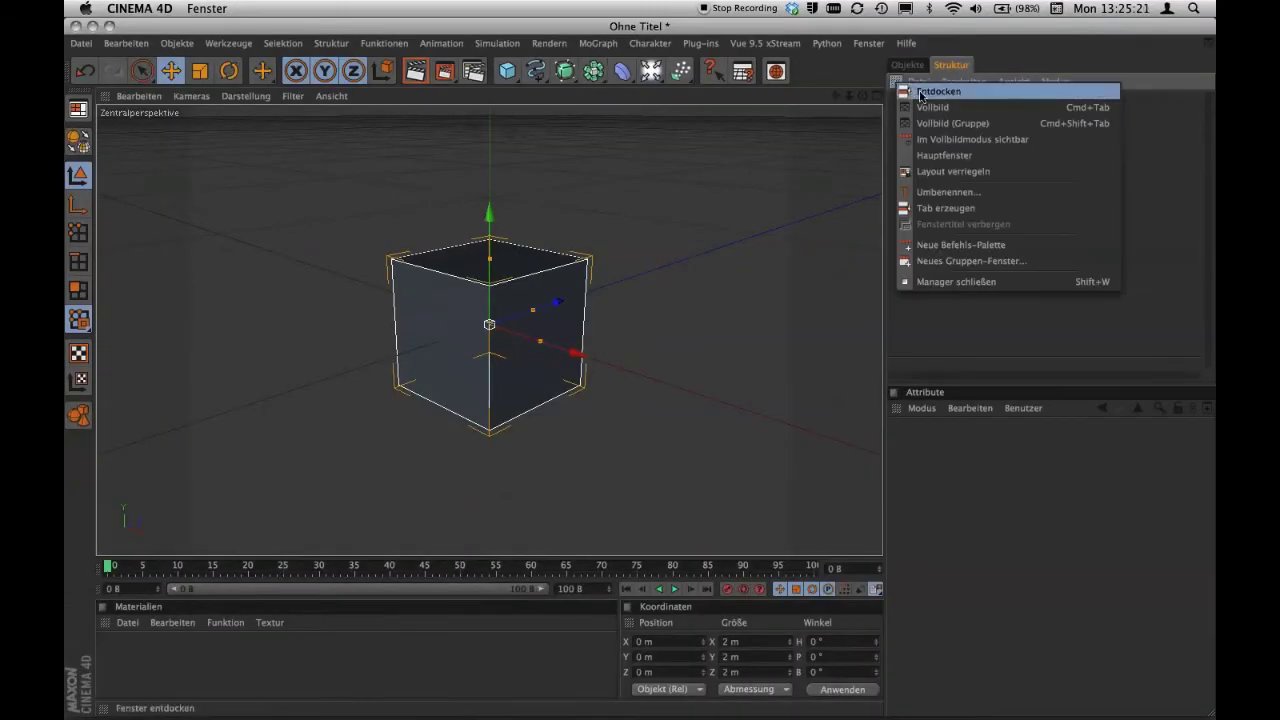
pyautogui.click(921, 93)
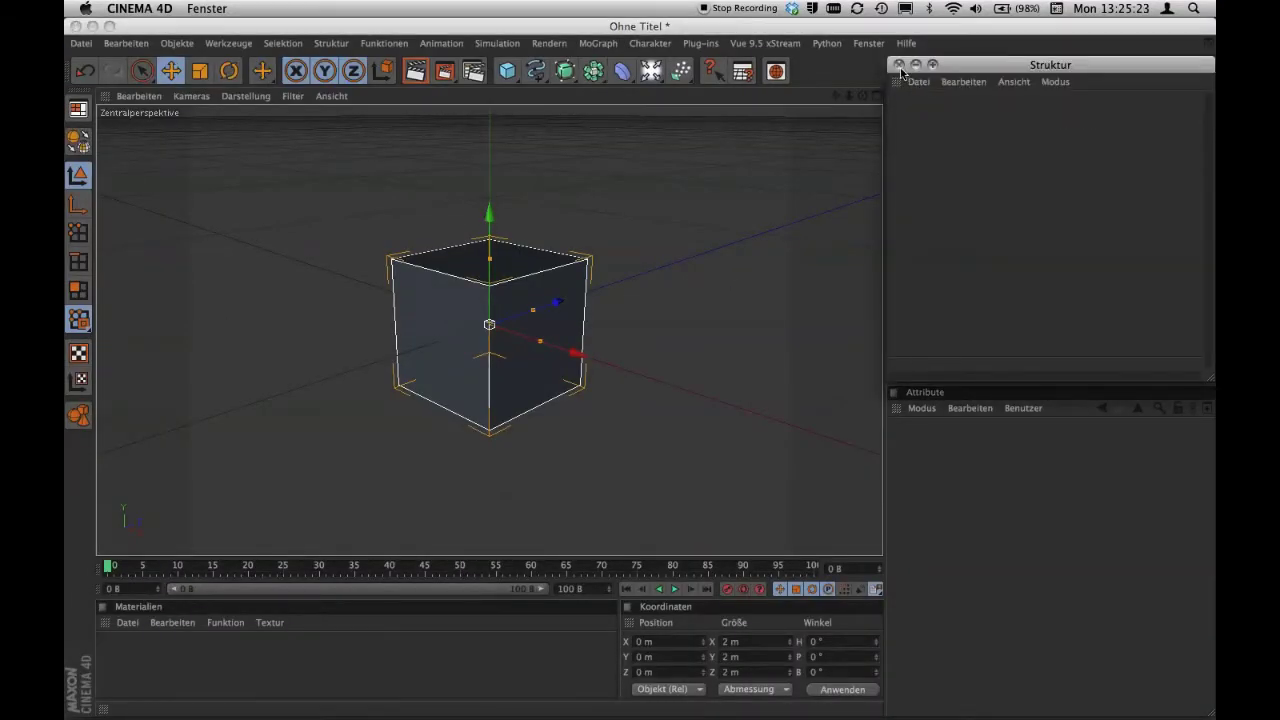
pyautogui.click(899, 64)
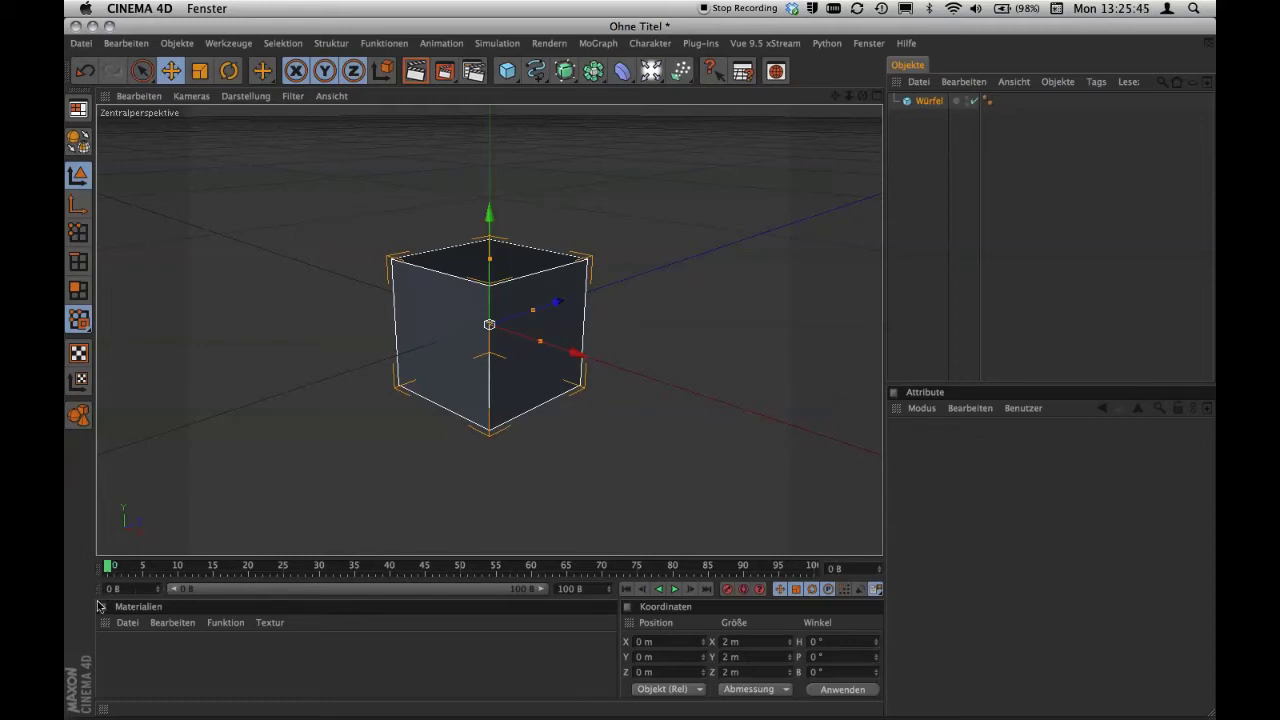
# Undock and close both the playback controls palette and the timeline ruler.
pyautogui.rightClick(99, 596)
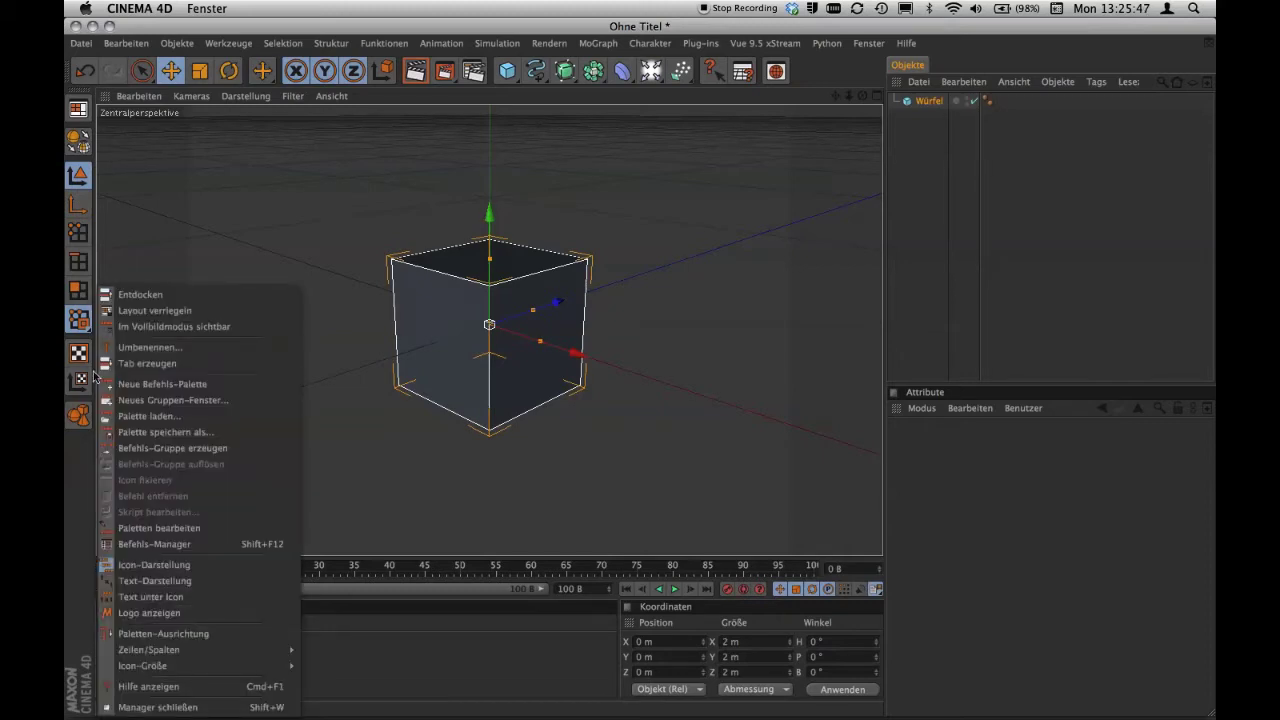
pyautogui.click(135, 294)
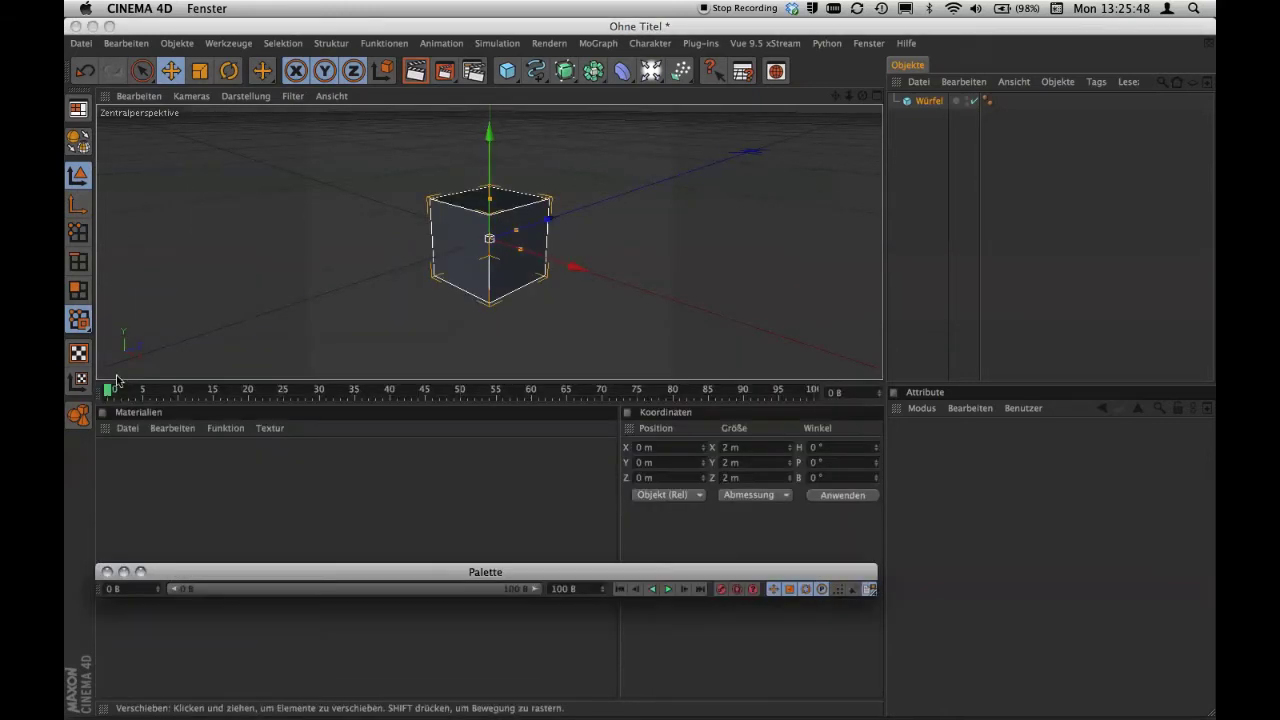
pyautogui.click(107, 571)
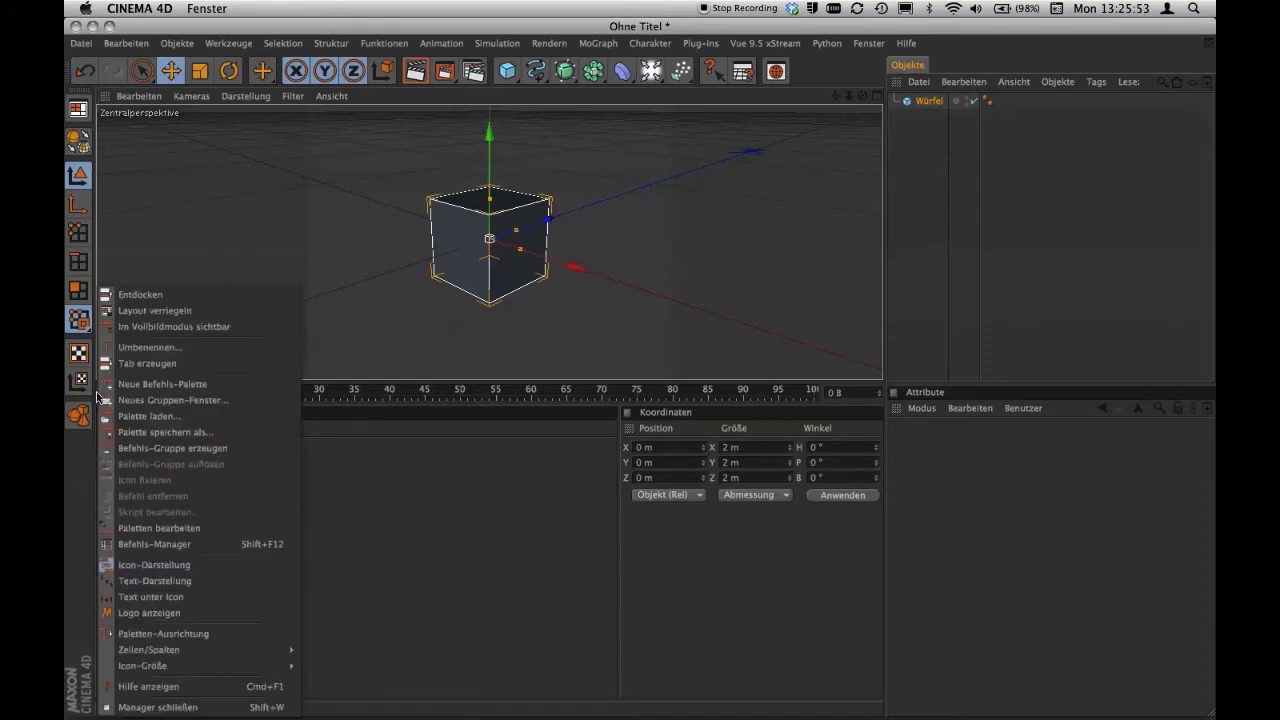
pyautogui.rightClick(101, 396)
pyautogui.click(130, 295)
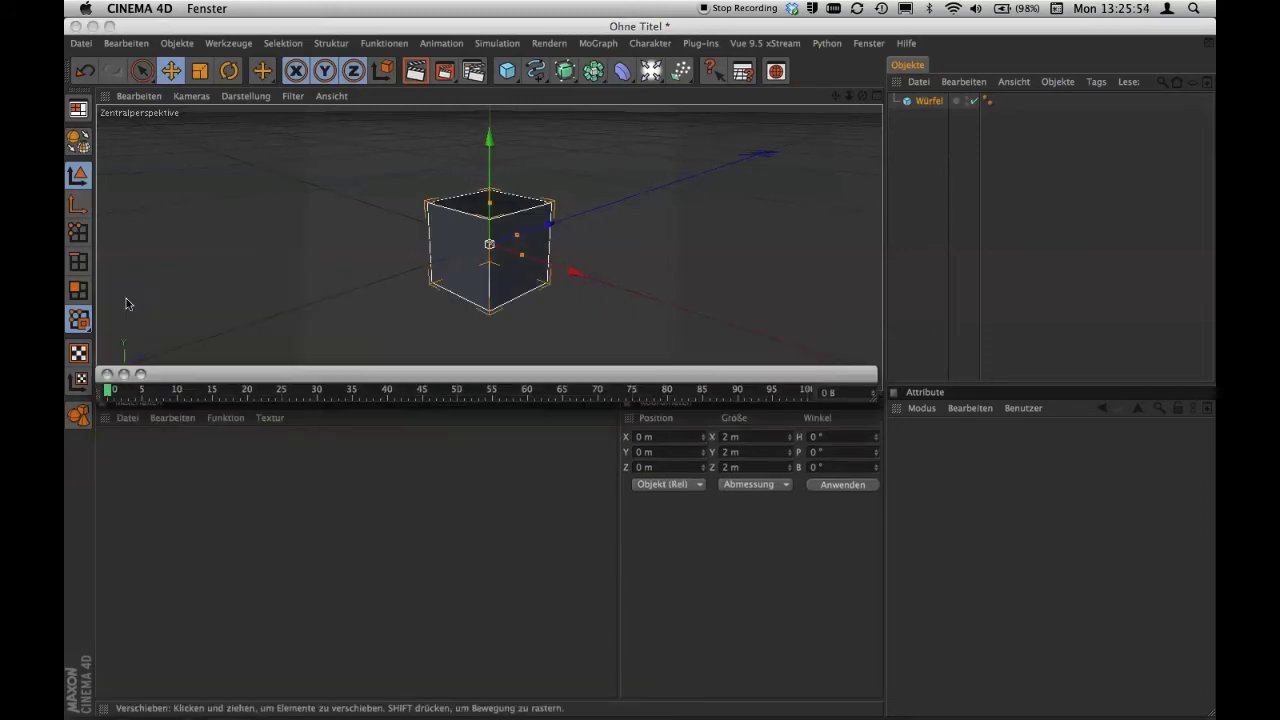
pyautogui.click(107, 374)
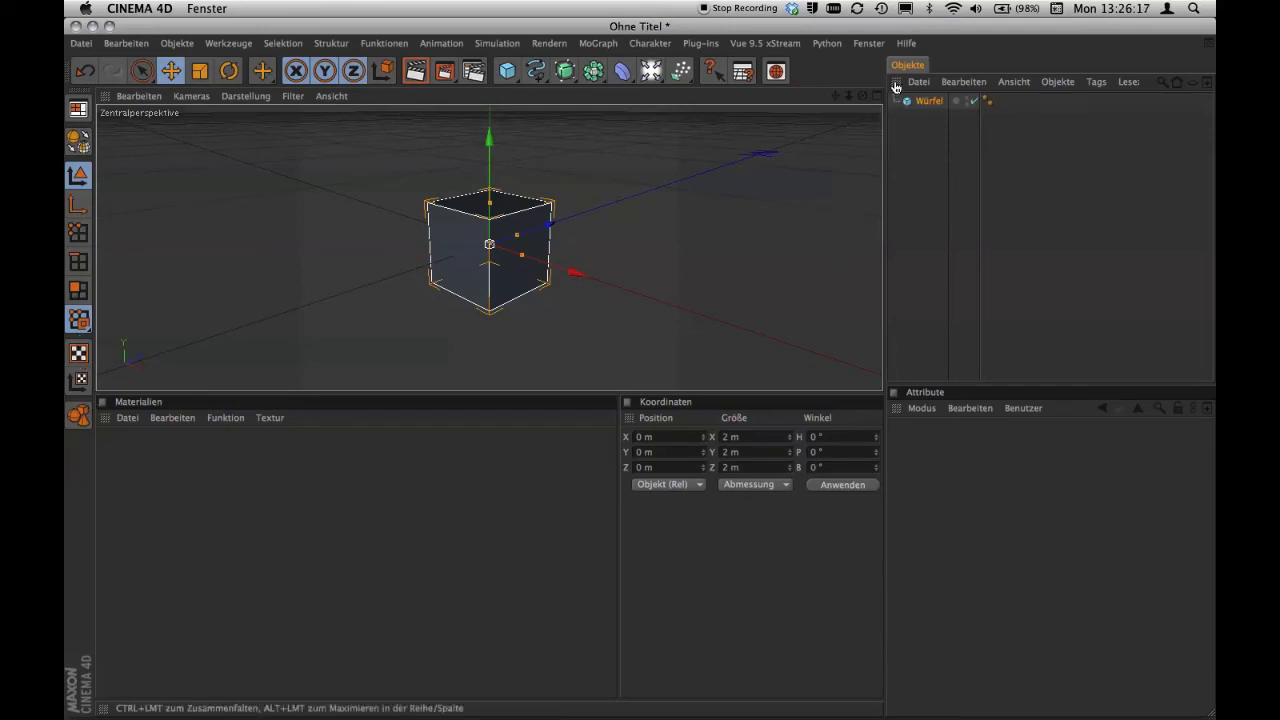
# Rearrange the Objects and Attributes managers into the bottom row below the viewport.
pyautogui.moveTo(896, 87); pyautogui.dragTo(885, 515)
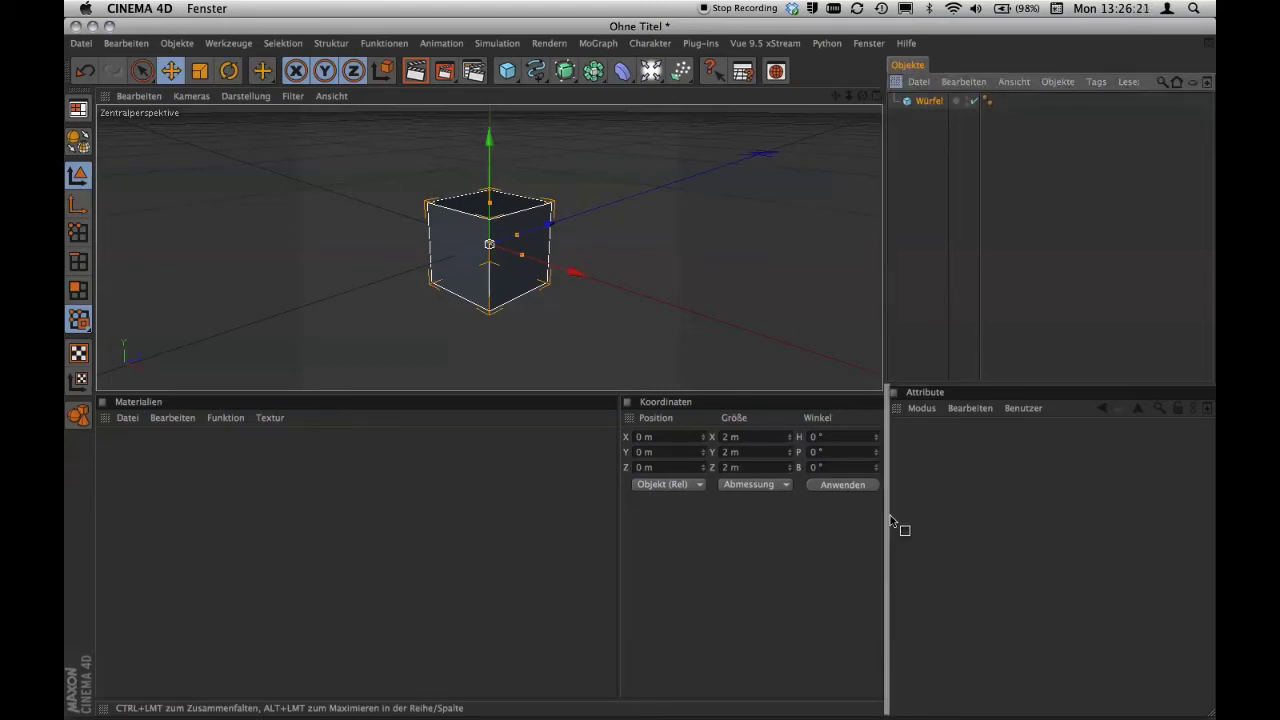
pyautogui.moveTo(884, 511); pyautogui.dragTo(932, 500)
pyautogui.moveTo(928, 502); pyautogui.dragTo(928, 502)
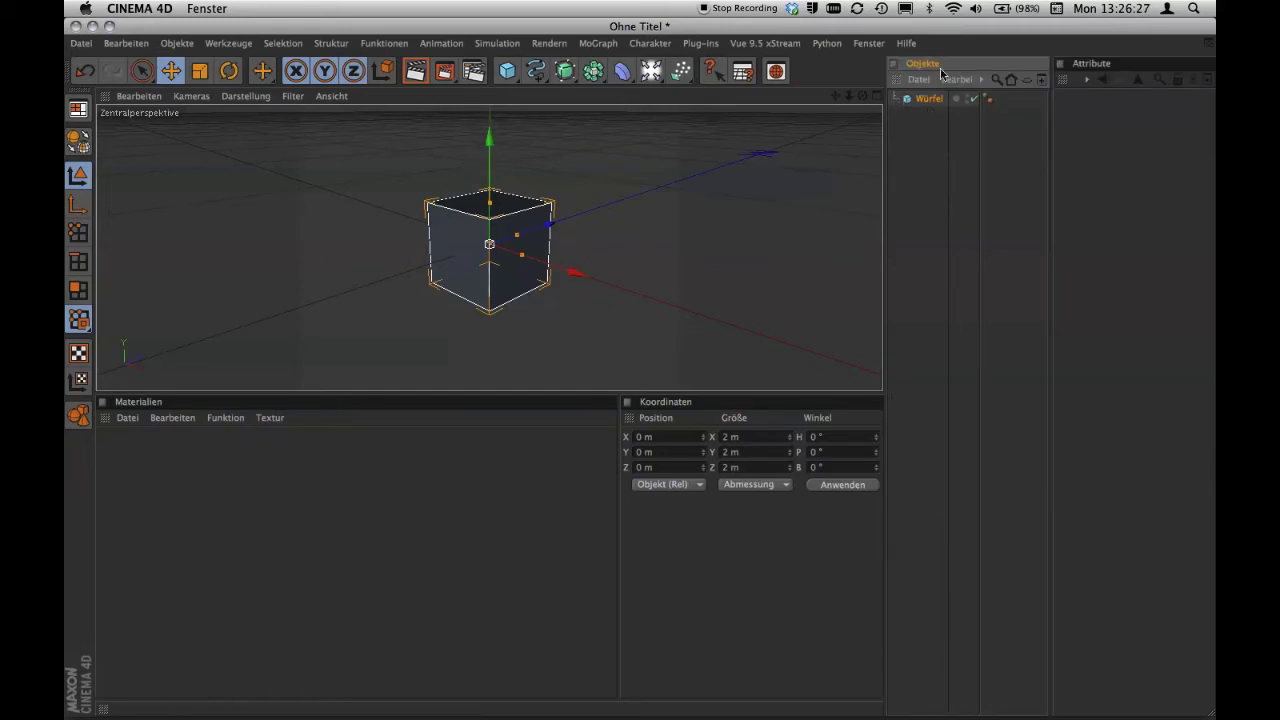
pyautogui.moveTo(898, 88)
pyautogui.mouseDown()
pyautogui.moveTo(912, 518)
pyautogui.moveTo(857, 568)
pyautogui.mouseUp()
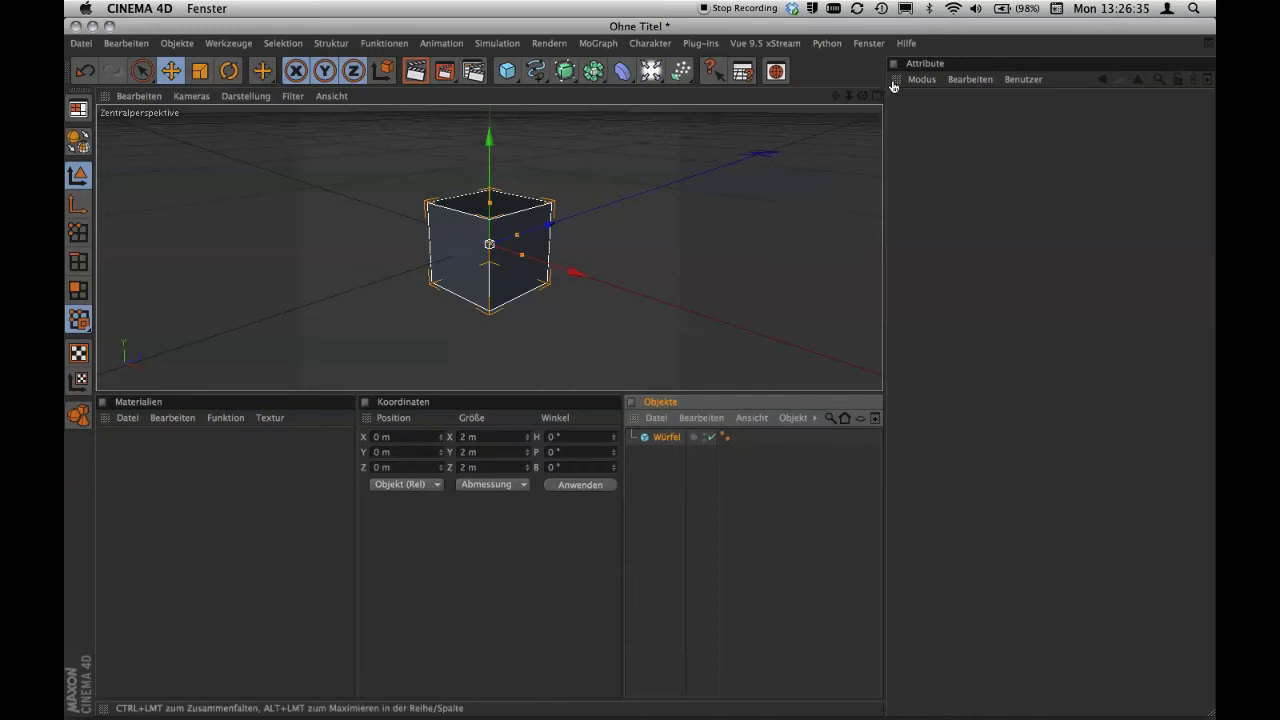
pyautogui.moveTo(897, 84)
pyautogui.mouseDown()
pyautogui.moveTo(887, 531)
pyautogui.moveTo(858, 557)
pyautogui.mouseUp()
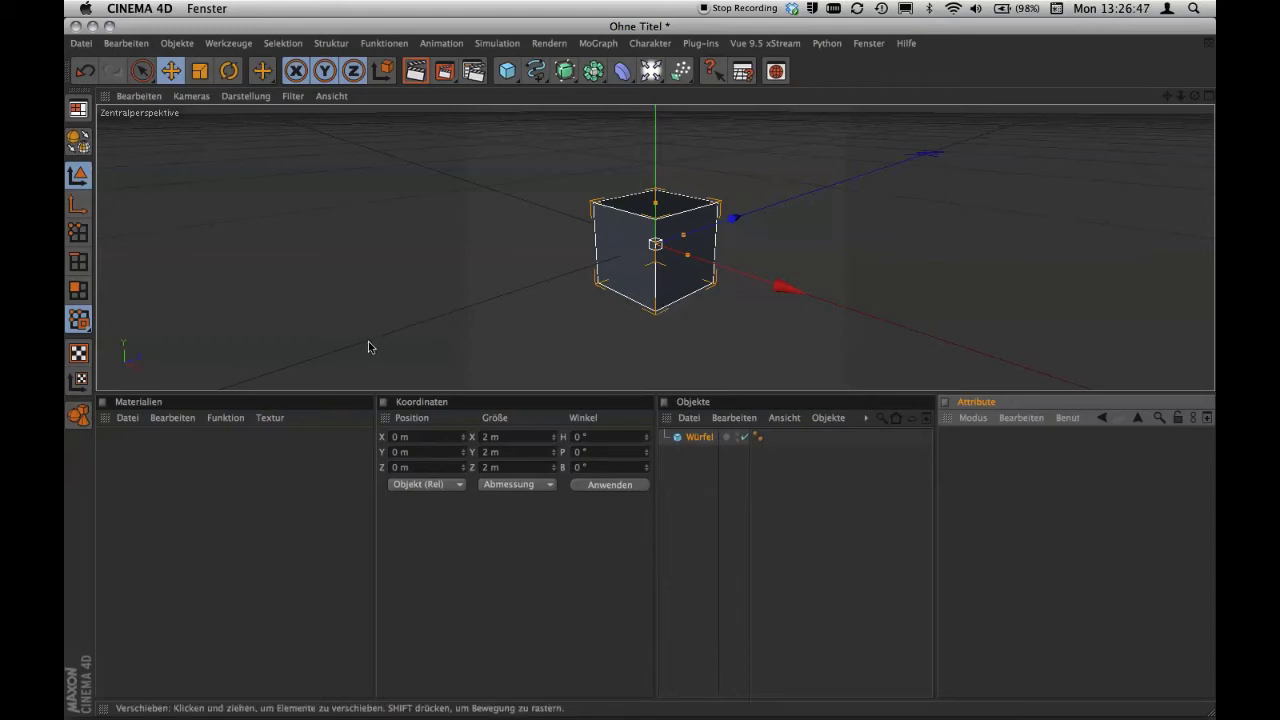
# Recentre the cube in the viewport and dock Koordinaten beneath the Attribute panel.
pyautogui.click(509, 258)
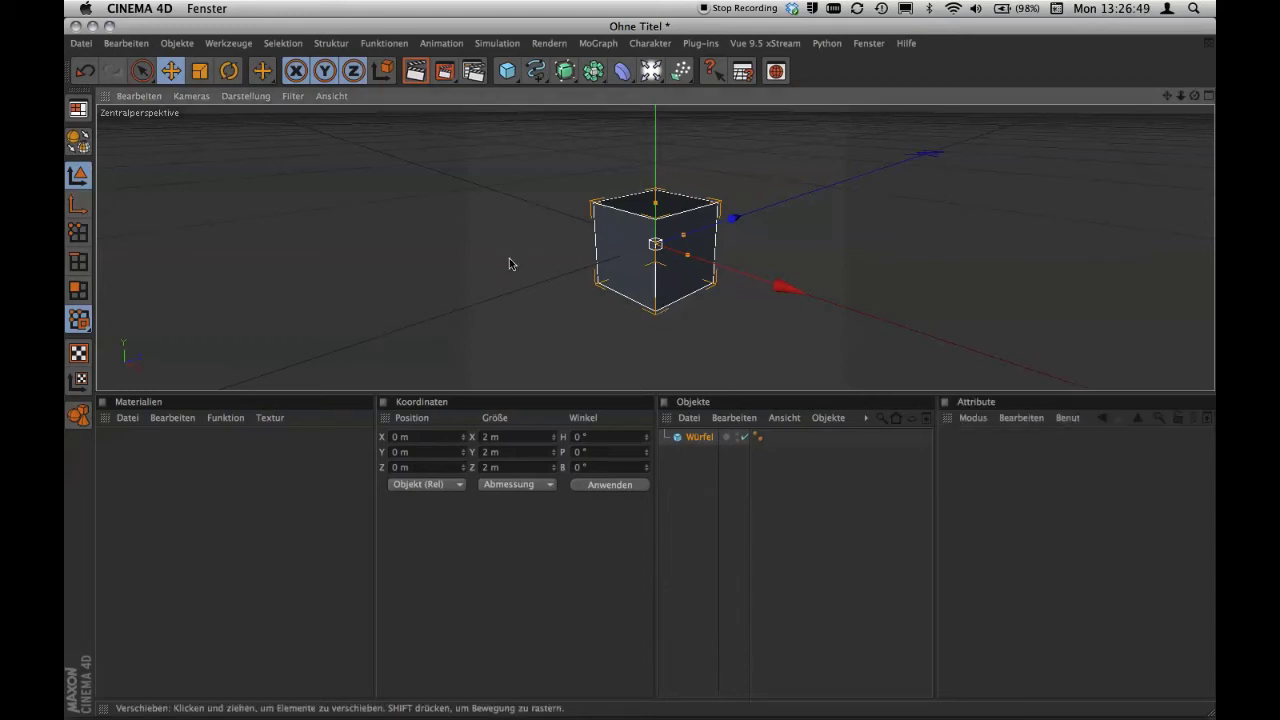
pyautogui.keyDown('alt'); pyautogui.moveTo(509, 258); pyautogui.dragTo(478, 306, button='middle'); pyautogui.keyUp('alt')
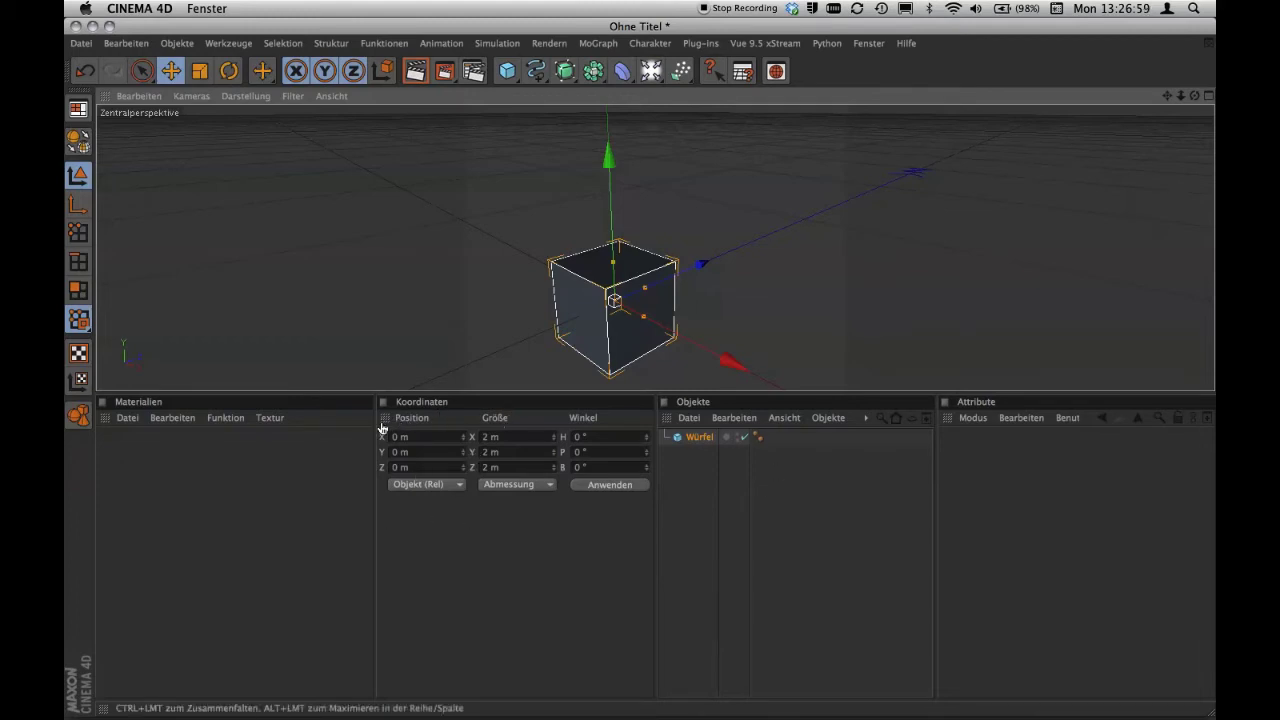
pyautogui.click(384, 418)
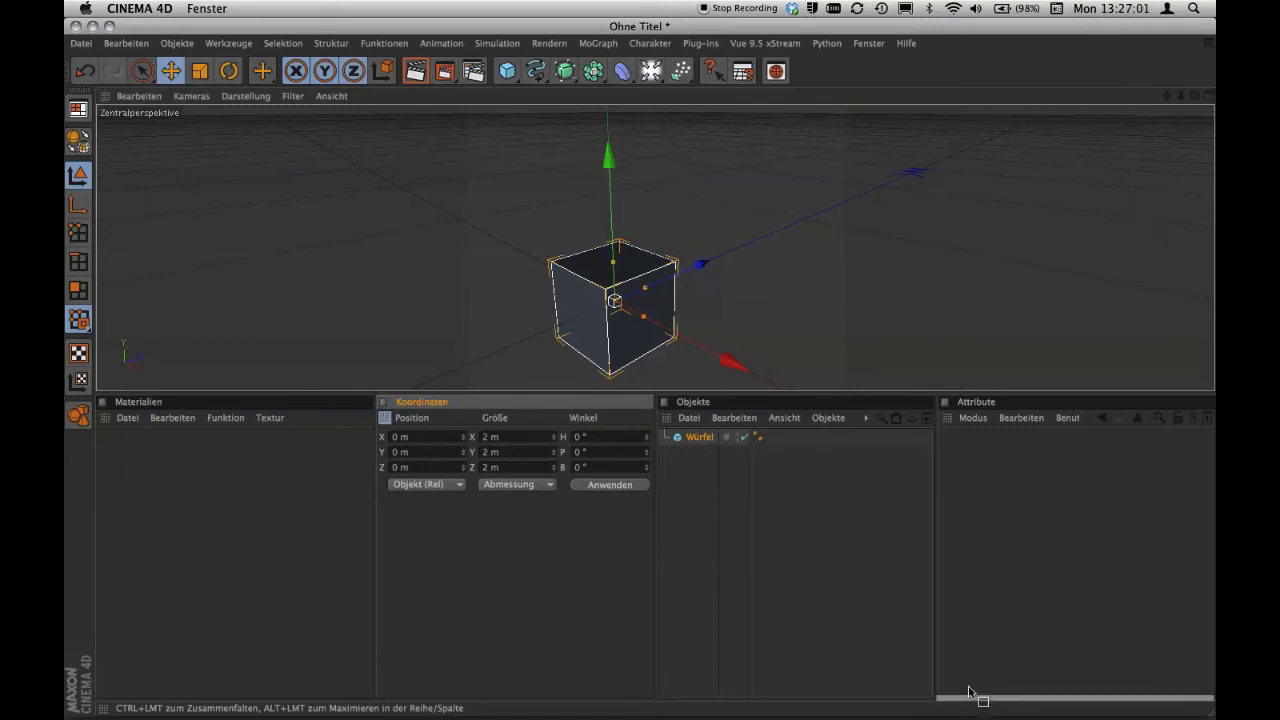
pyautogui.moveTo(928, 643); pyautogui.dragTo(971, 692)
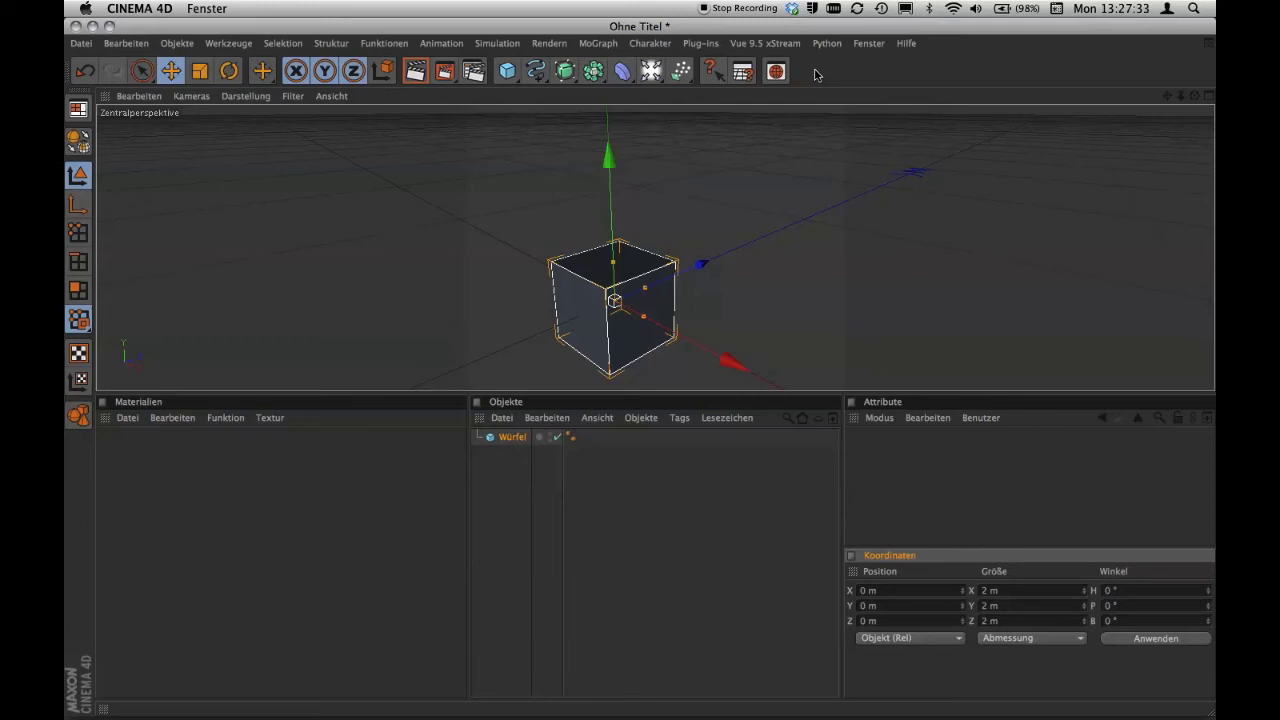
# Set both the top and left toolbars to Kleine Icons.
pyautogui.rightClick(815, 75)
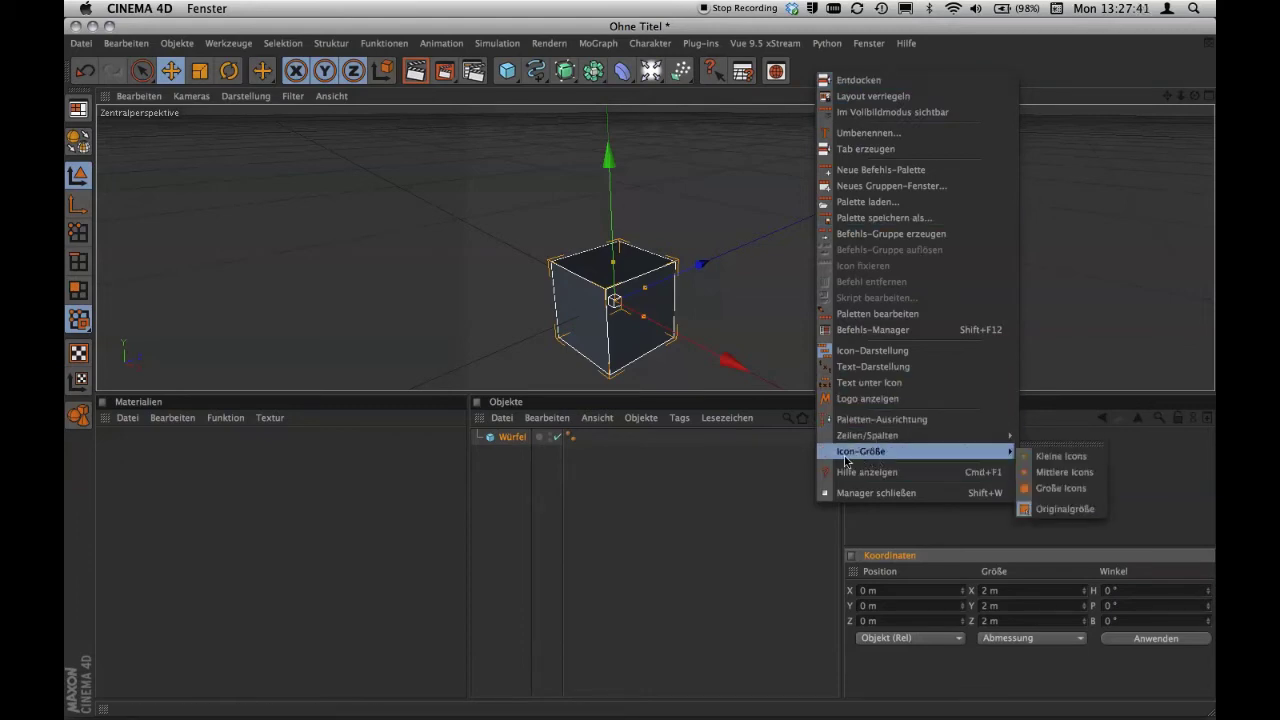
pyautogui.moveTo(915, 451)
pyautogui.click(1030, 456)
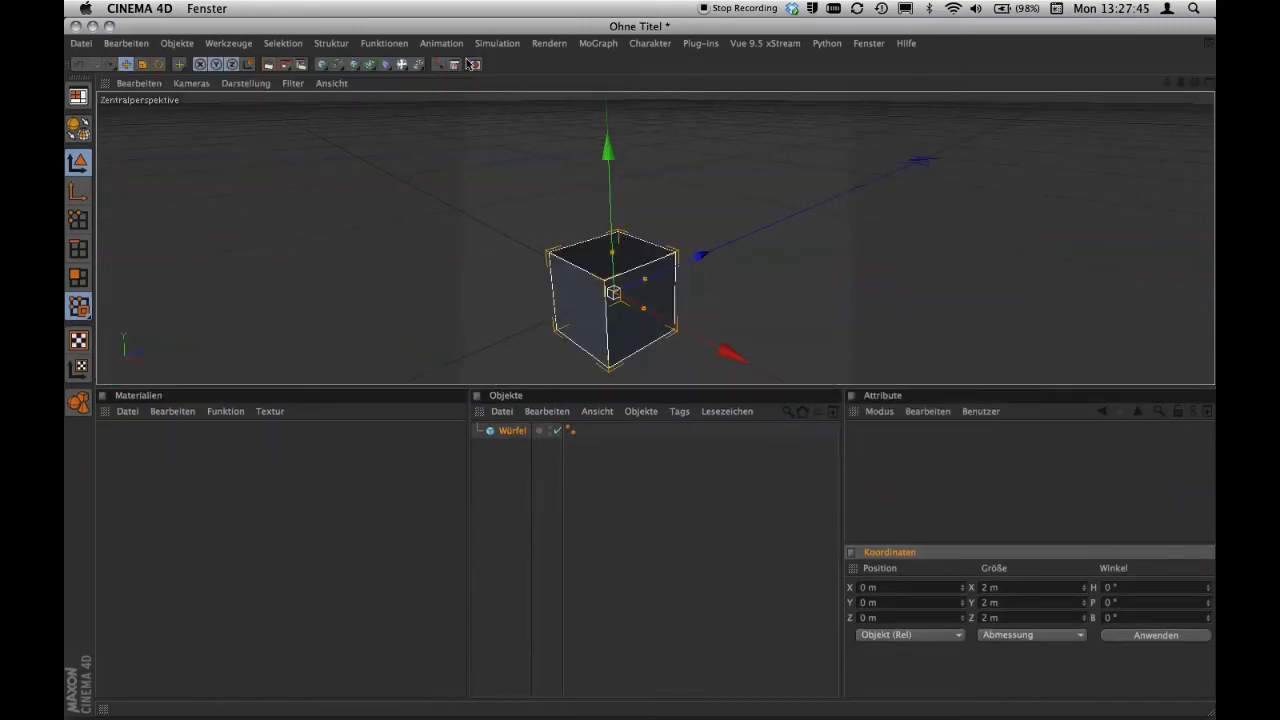
pyautogui.rightClick(84, 420)
pyautogui.moveTo(122, 665)
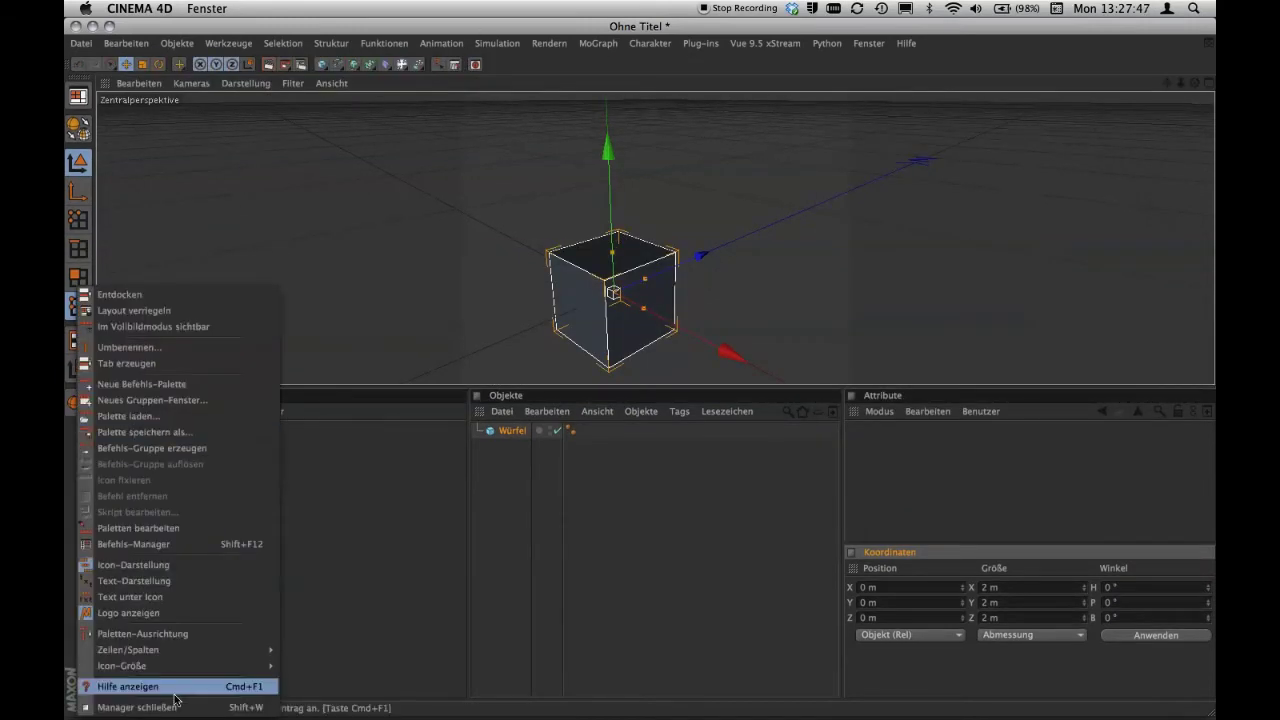
pyautogui.click(320, 654)
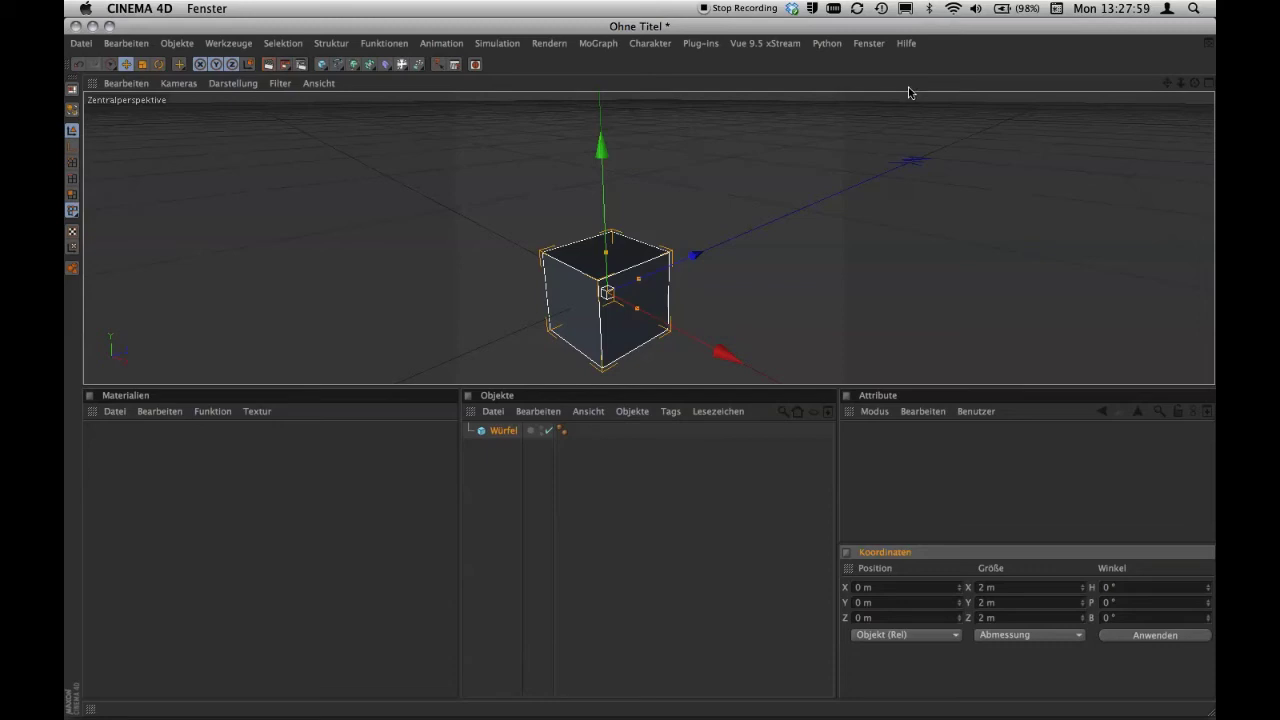
# Open Rendervoreinstellungen from the Rendern menu and dock it between Materialien and Objekte.
pyautogui.click(869, 43)
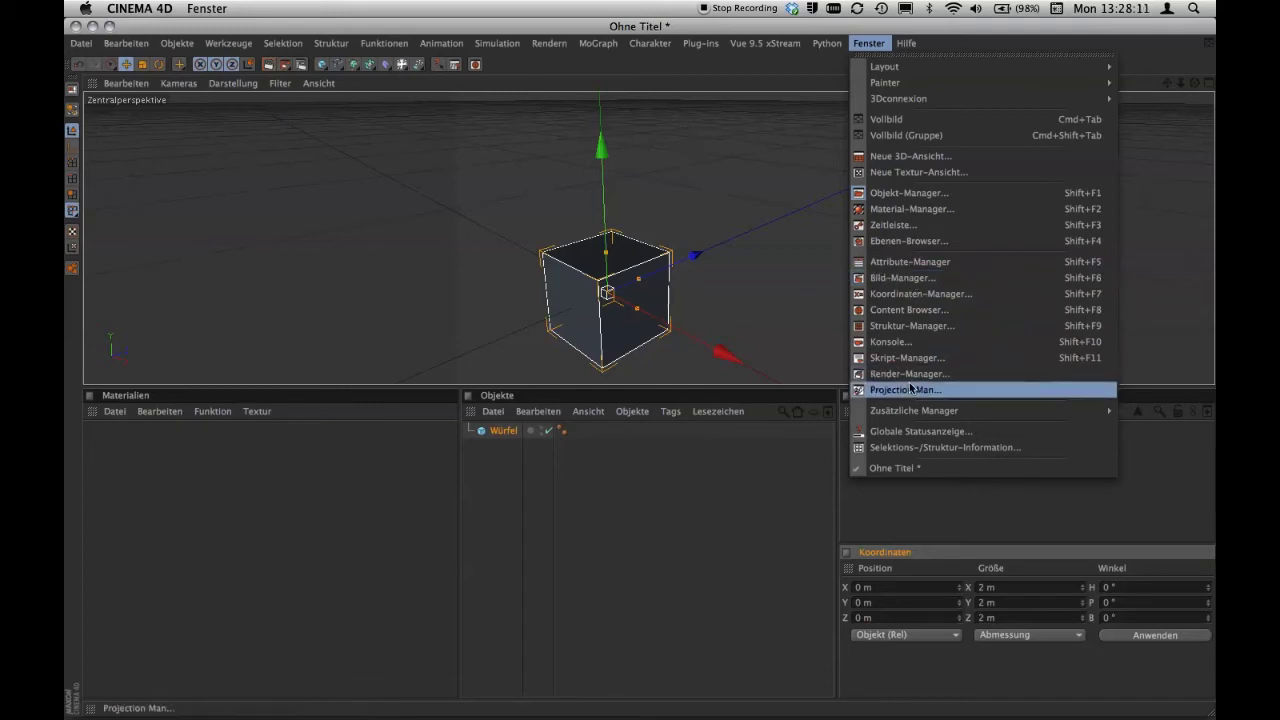
pyautogui.click(712, 68)
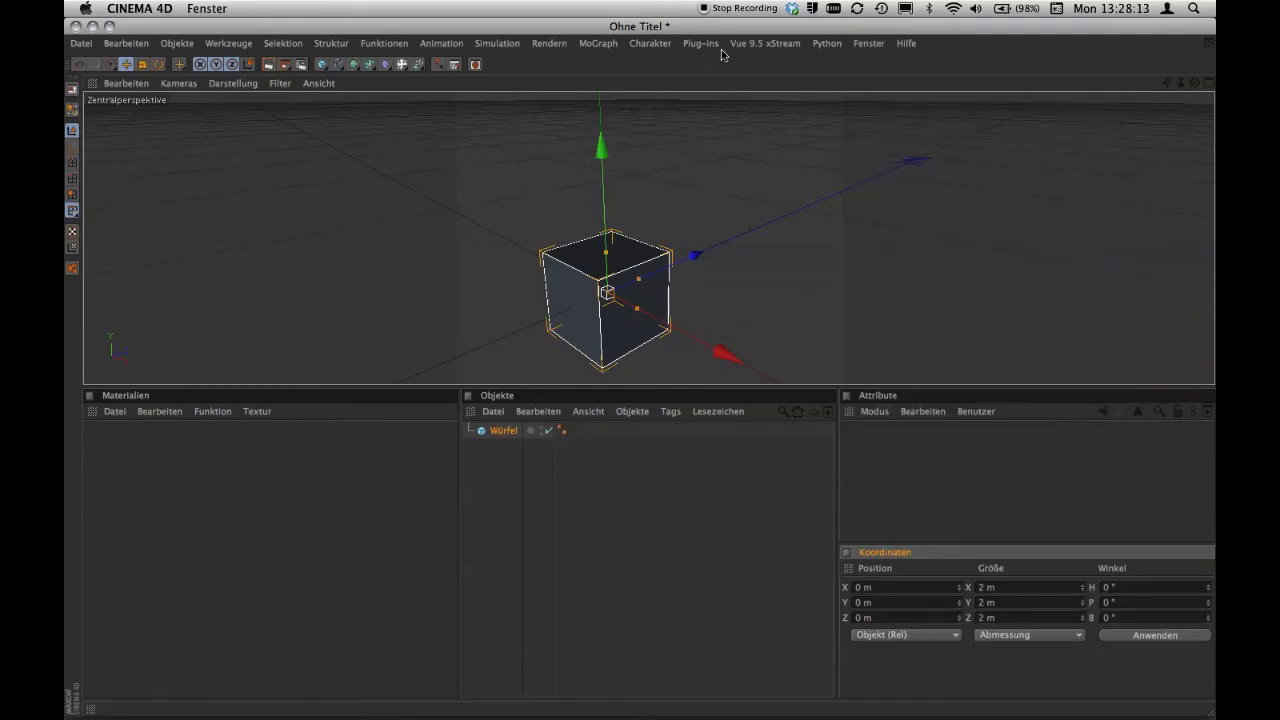
pyautogui.click(556, 44)
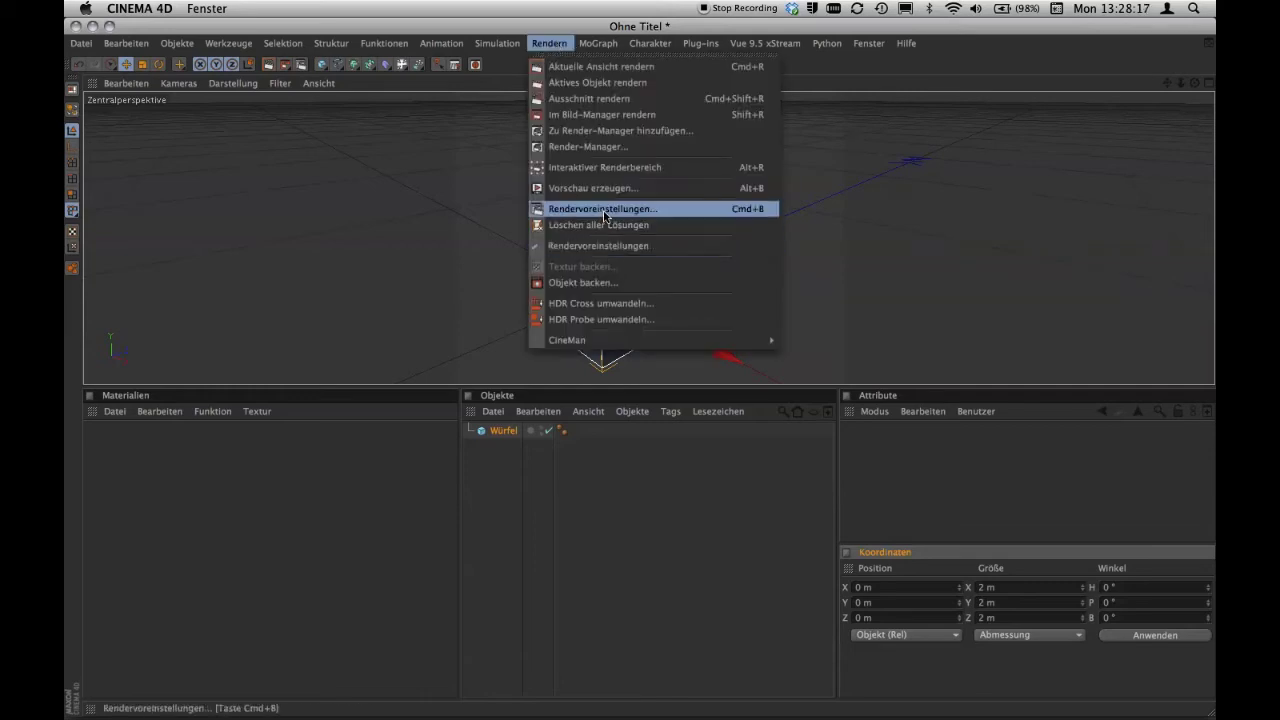
pyautogui.click(604, 212)
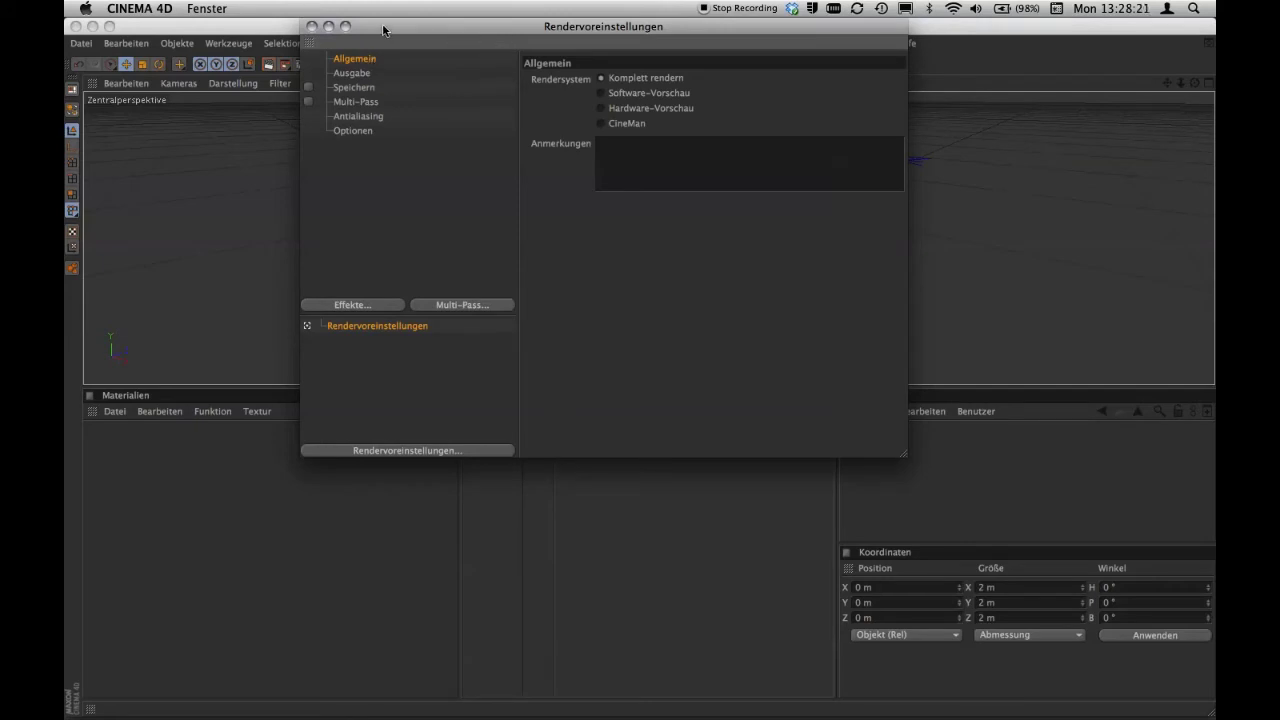
pyautogui.moveTo(385, 27)
pyautogui.mouseDown()
pyautogui.moveTo(389, 86)
pyautogui.moveTo(645, 153)
pyautogui.mouseUp()
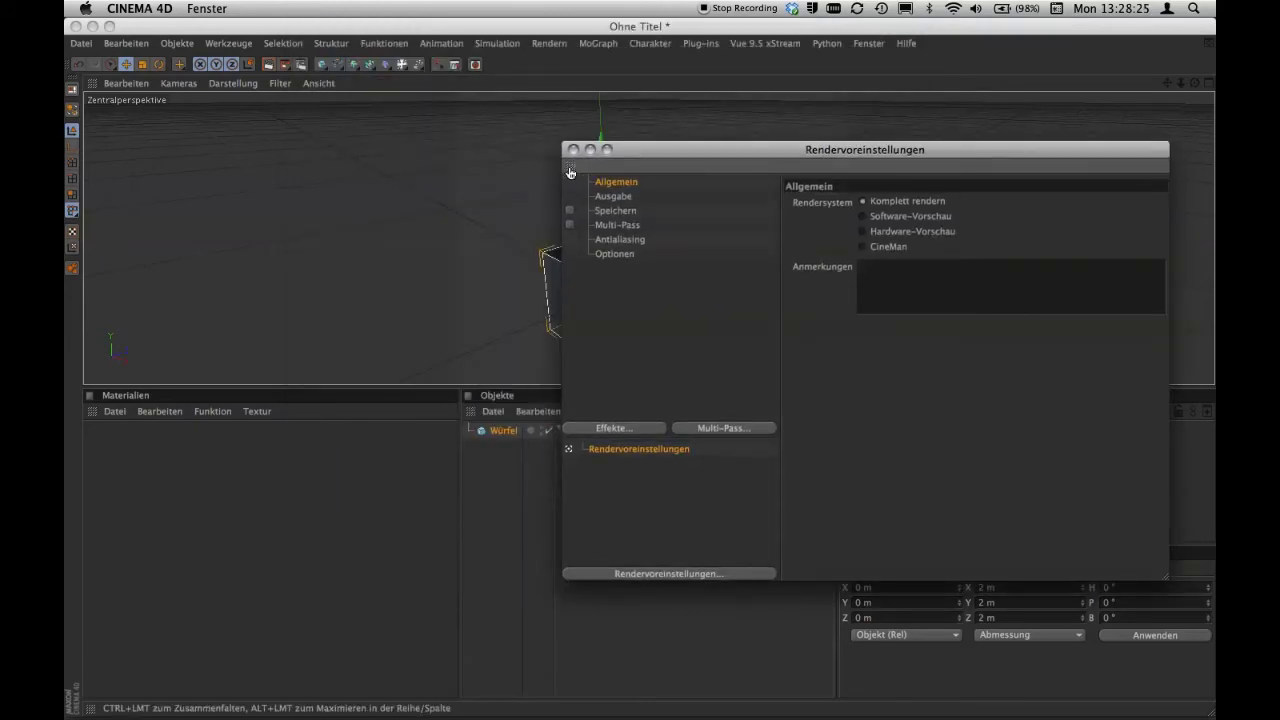
pyautogui.moveTo(570, 171); pyautogui.dragTo(456, 466)
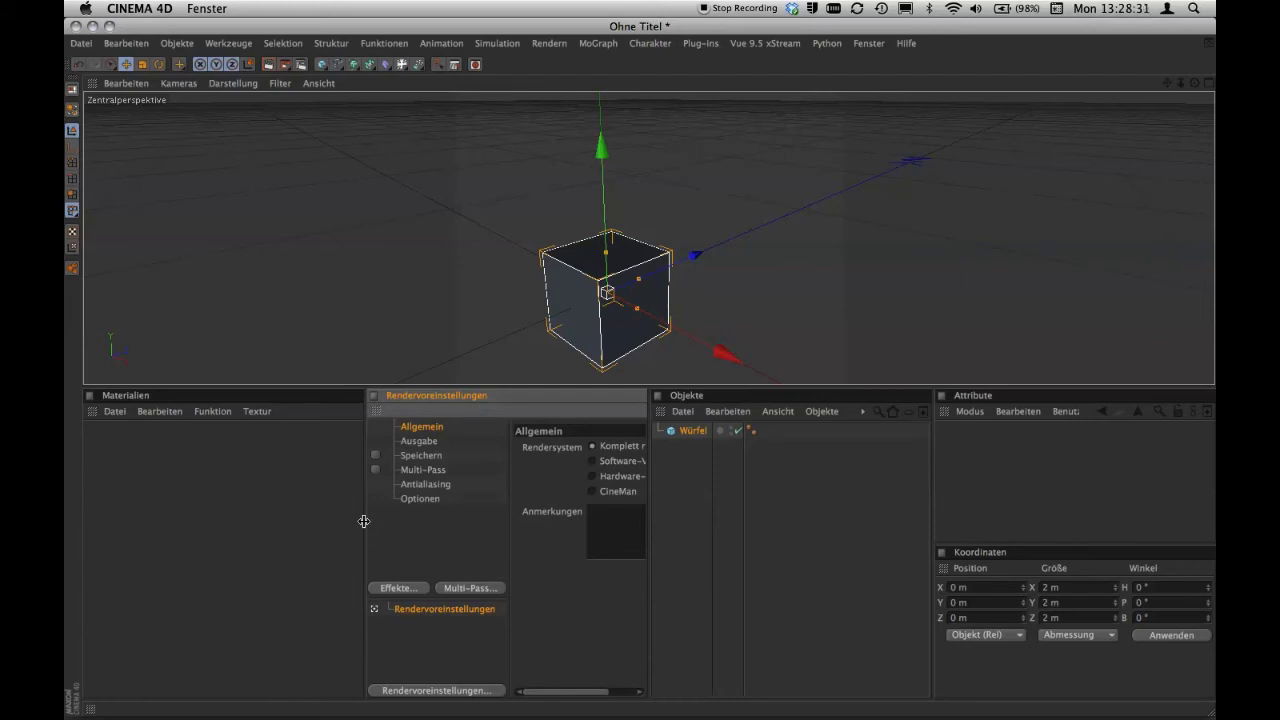
# Widen the Rendervoreinstellungen panel and show its Ausgabe and Speichern pages.
pyautogui.moveTo(365, 520); pyautogui.dragTo(235, 548)
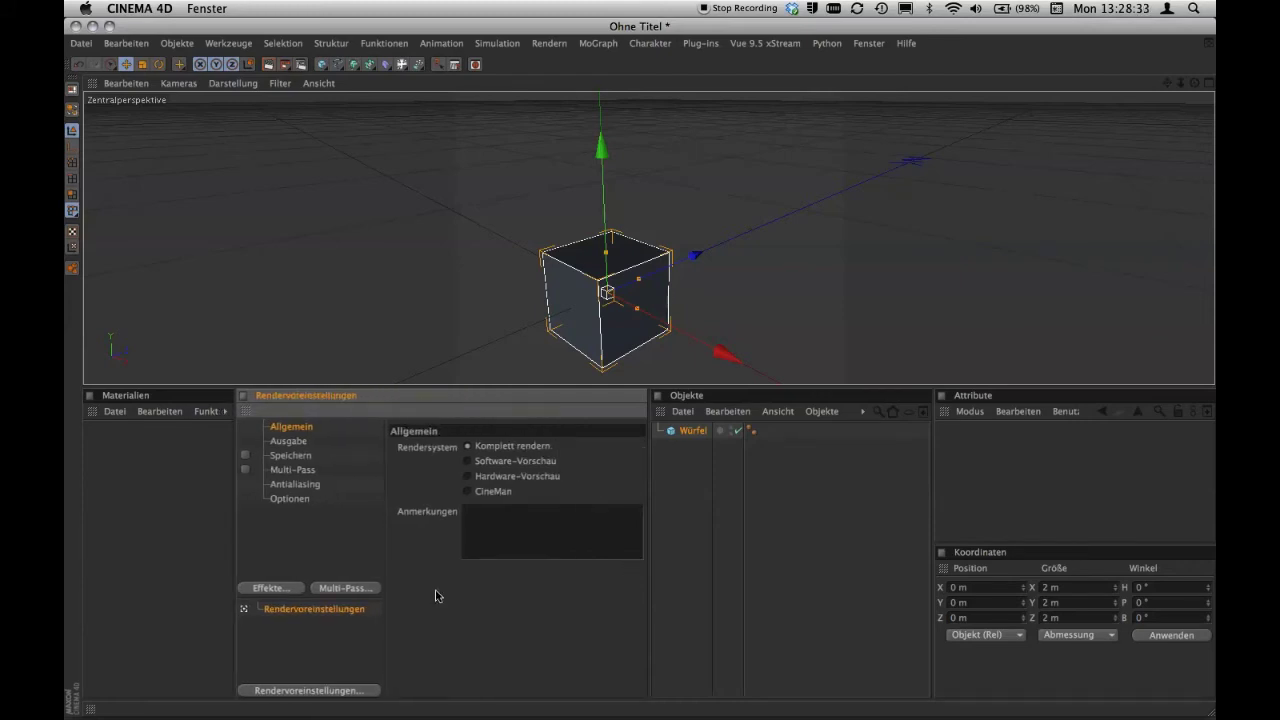
pyautogui.click(288, 441)
pyautogui.click(290, 455)
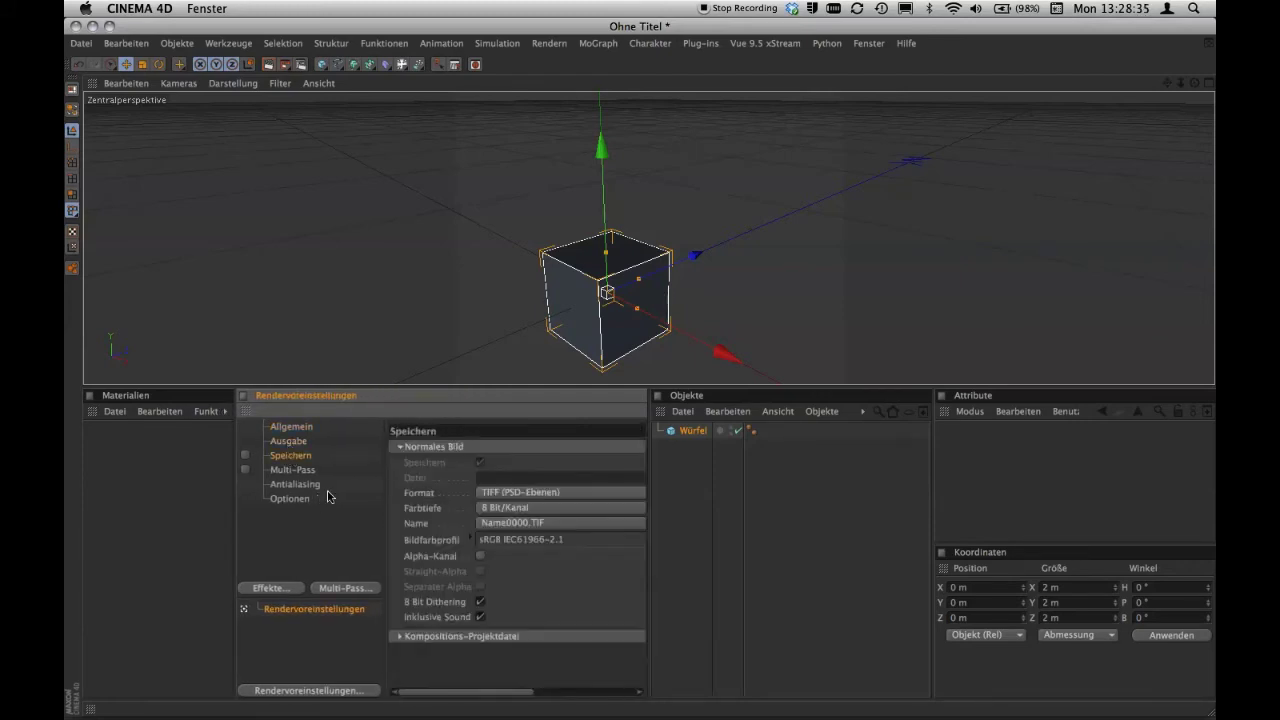
pyautogui.moveTo(418, 695)
pyautogui.mouseDown()
pyautogui.moveTo(432, 697)
pyautogui.moveTo(414, 697)
pyautogui.mouseUp()
pyautogui.click(863, 45)
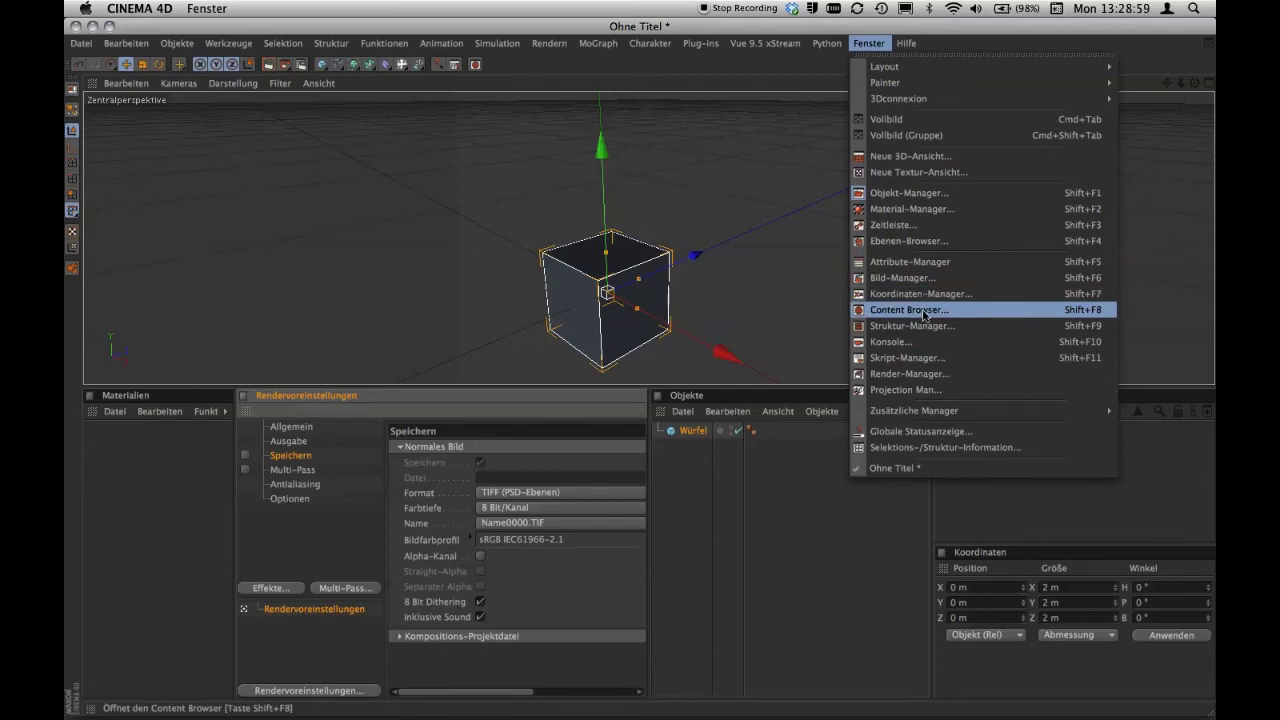
# Close the Fenster menu and switch to the hs_Cover (Benutzer) layout.
pyautogui.click(865, 45)
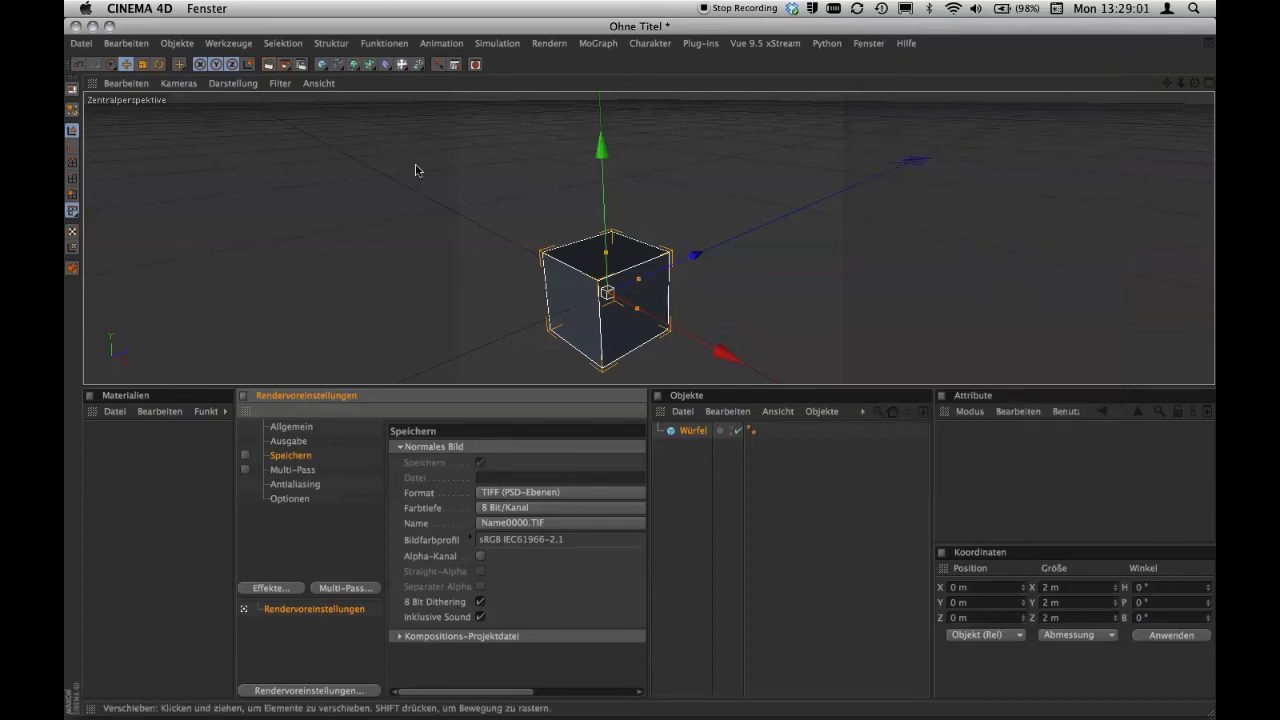
pyautogui.click(73, 91)
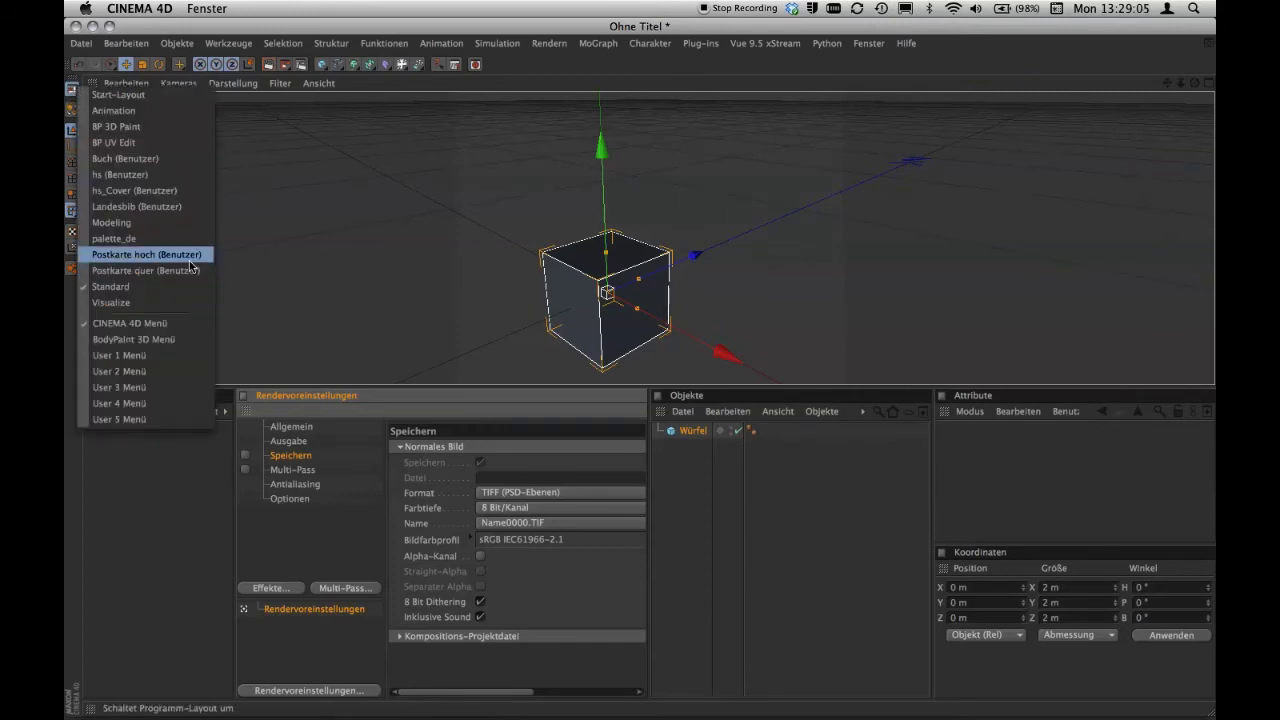
pyautogui.click(168, 191)
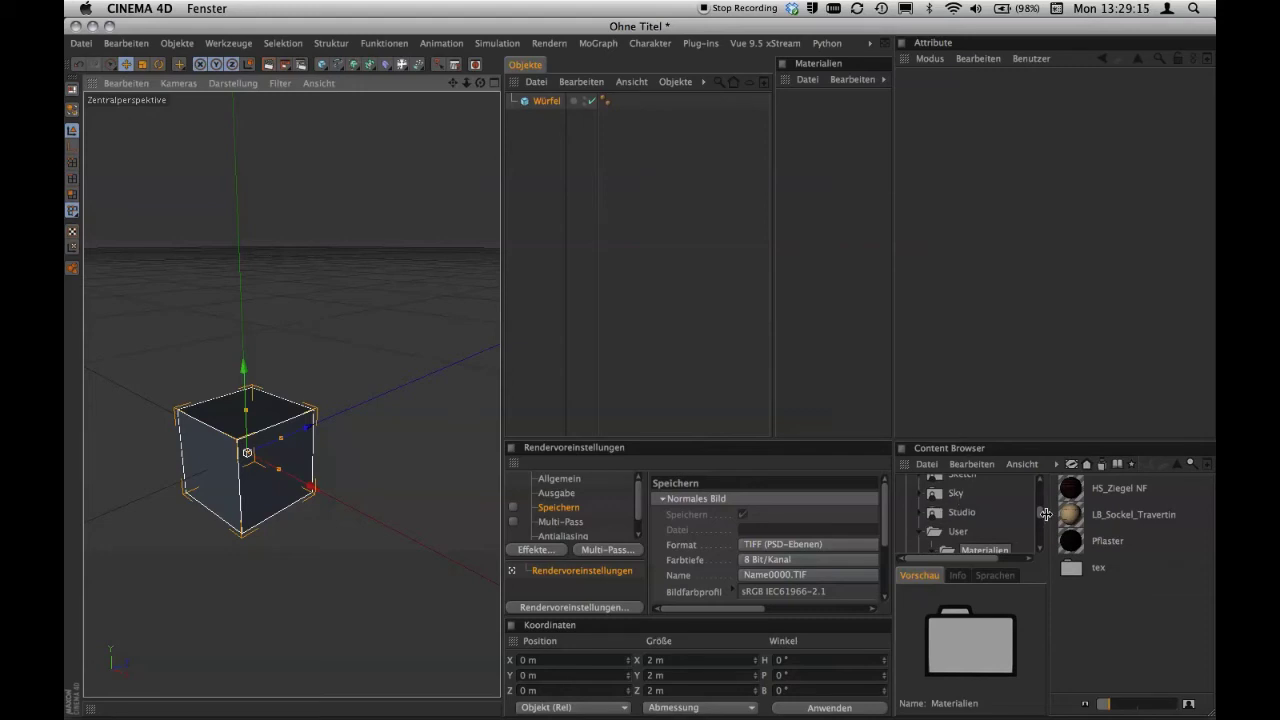
pyautogui.moveTo(1040, 514); pyautogui.dragTo(1039, 540)
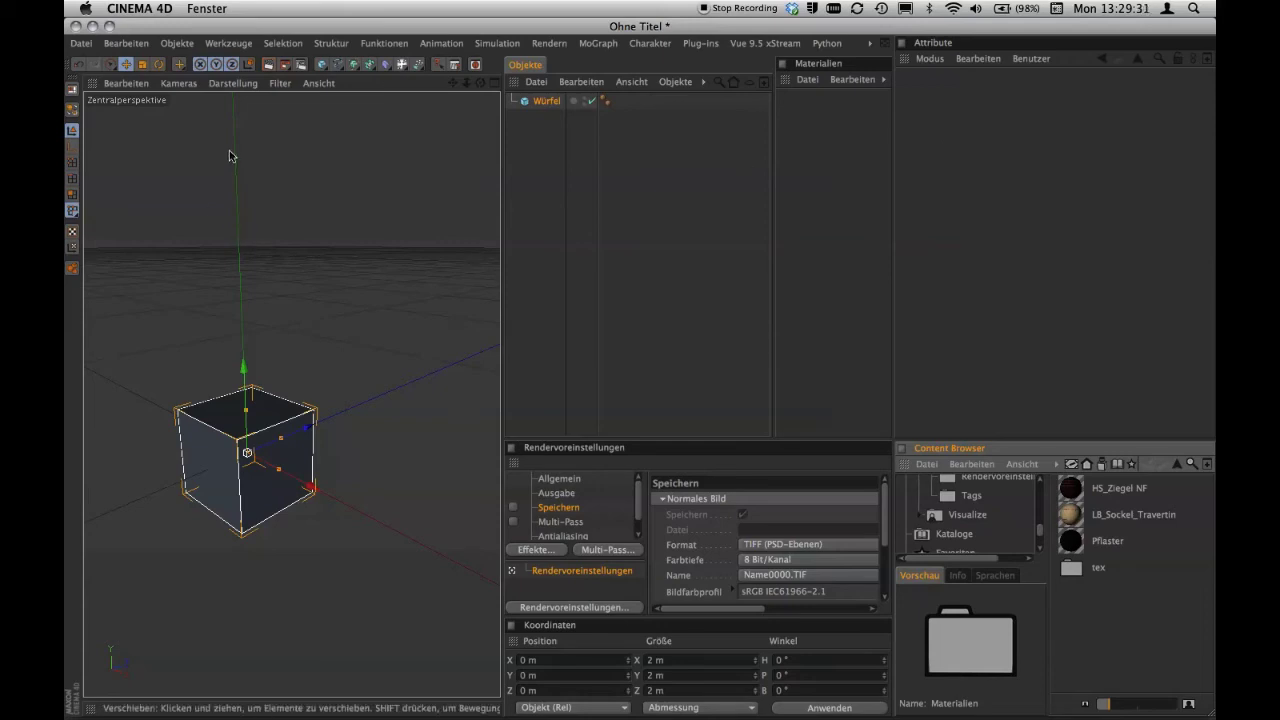
pyautogui.click(72, 94)
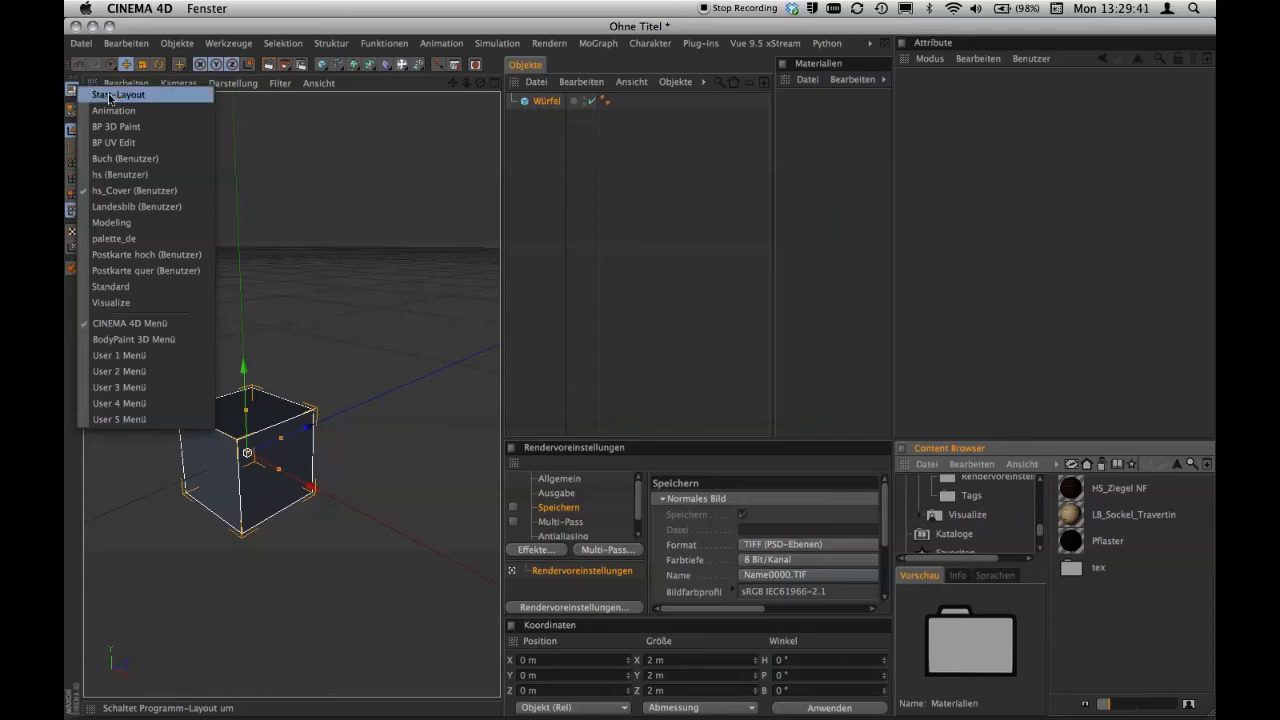
# Switch from the Start layout to the Standard layout.
pyautogui.click(112, 94)
pyautogui.click(72, 92)
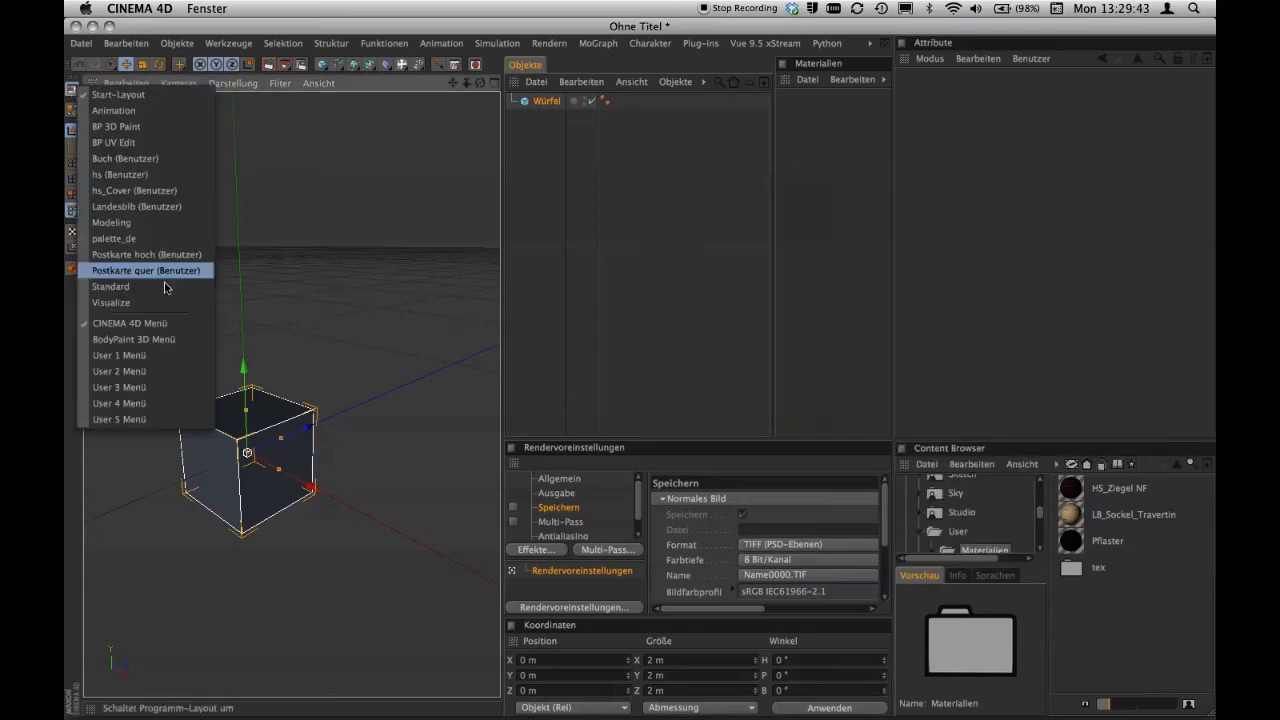
pyautogui.click(166, 288)
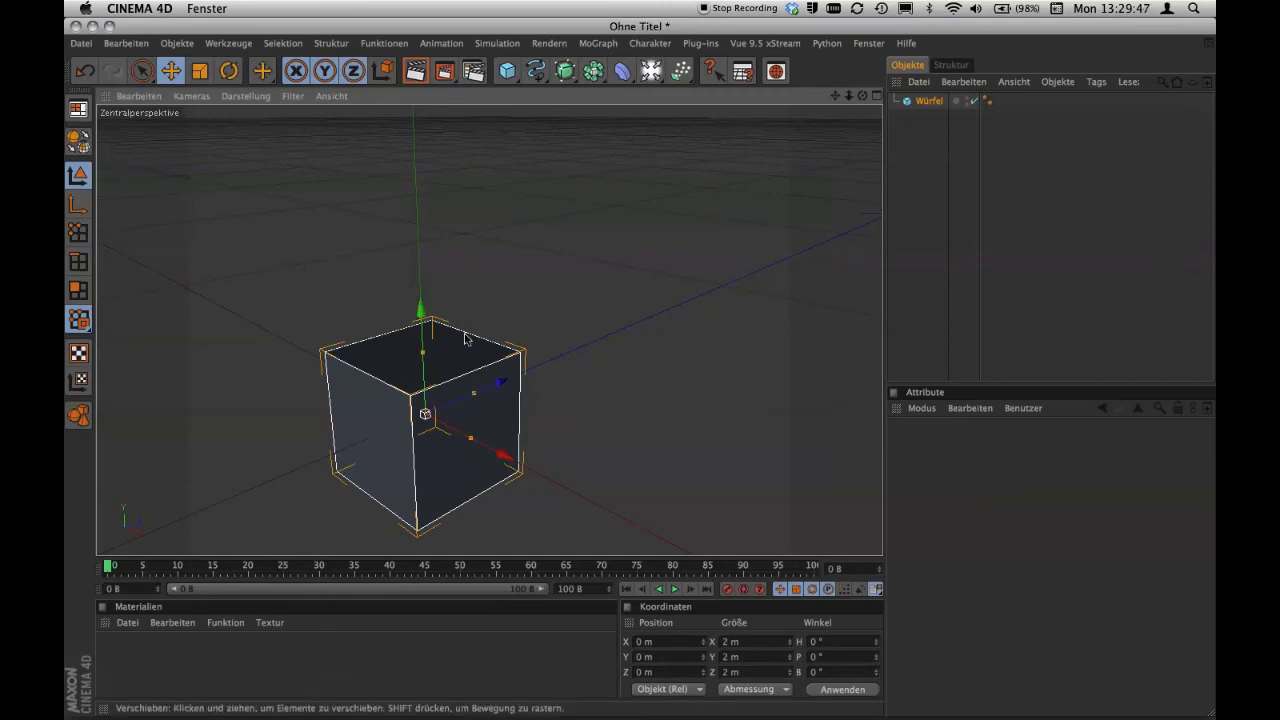
# Close the Struktur panel and dock Objekte at the bottom beside Koordinaten.
pyautogui.moveTo(897, 88); pyautogui.dragTo(899, 436)
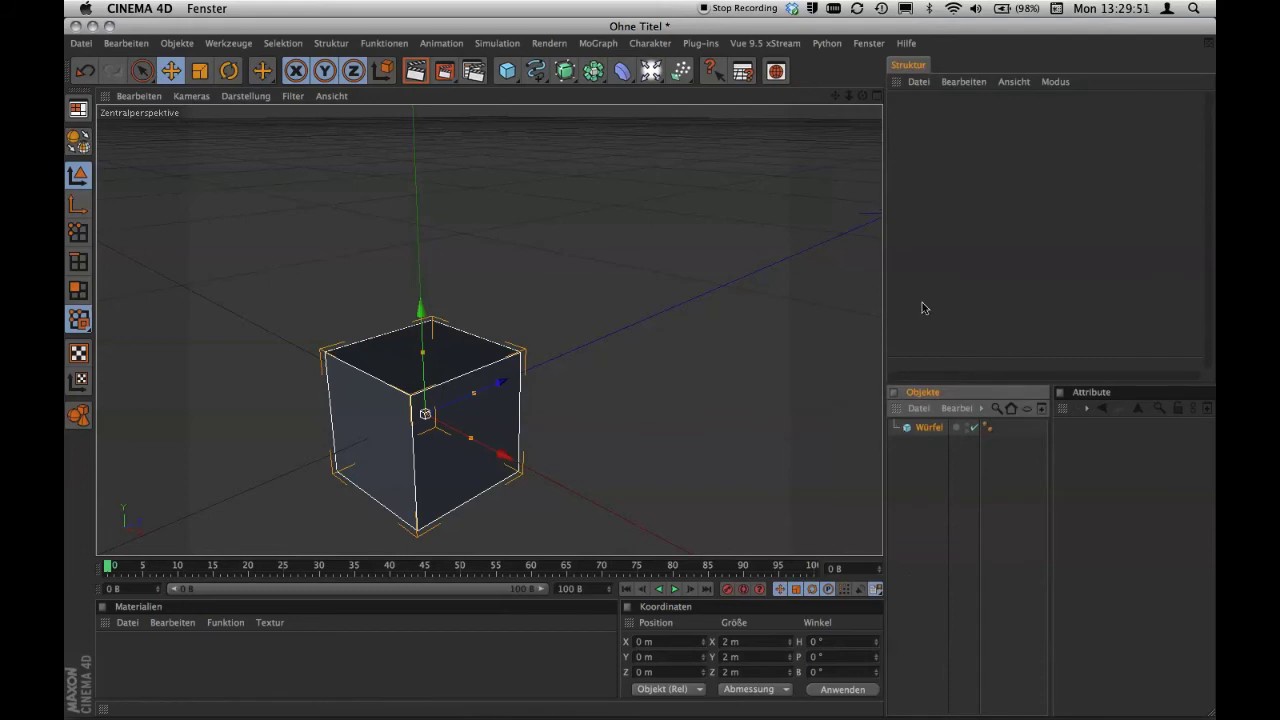
pyautogui.click(899, 87)
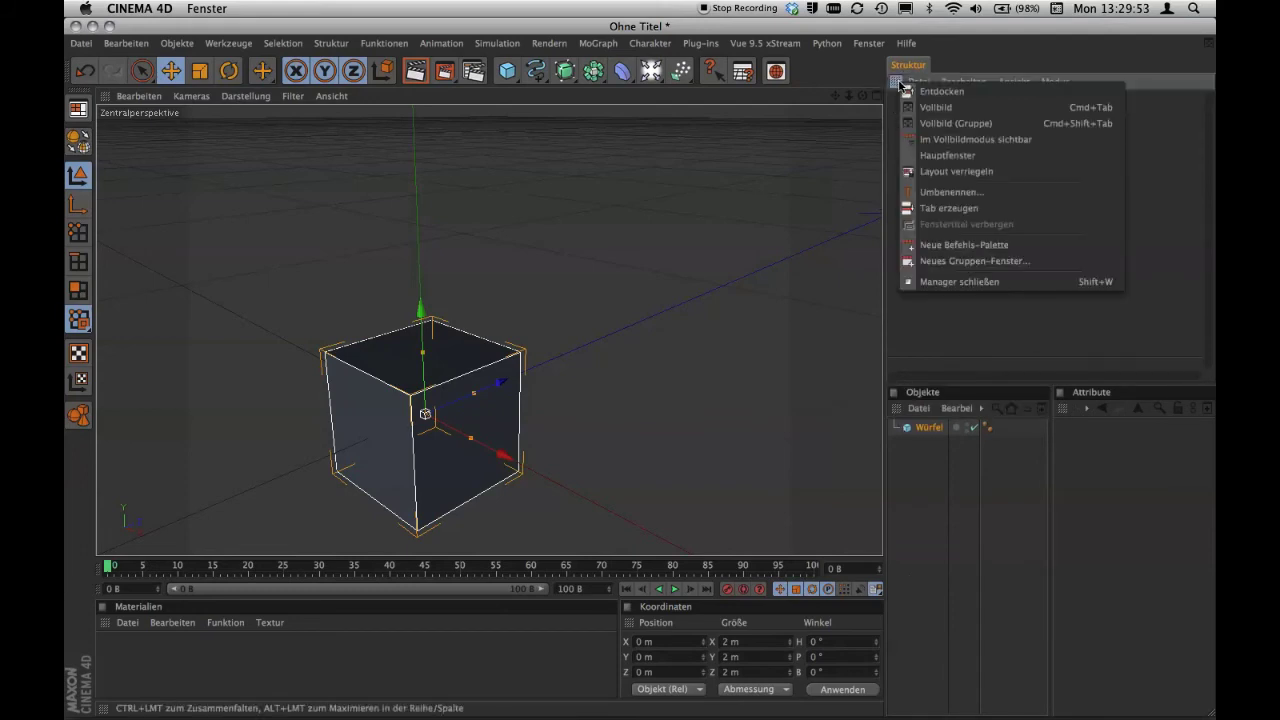
pyautogui.click(912, 93)
pyautogui.click(898, 64)
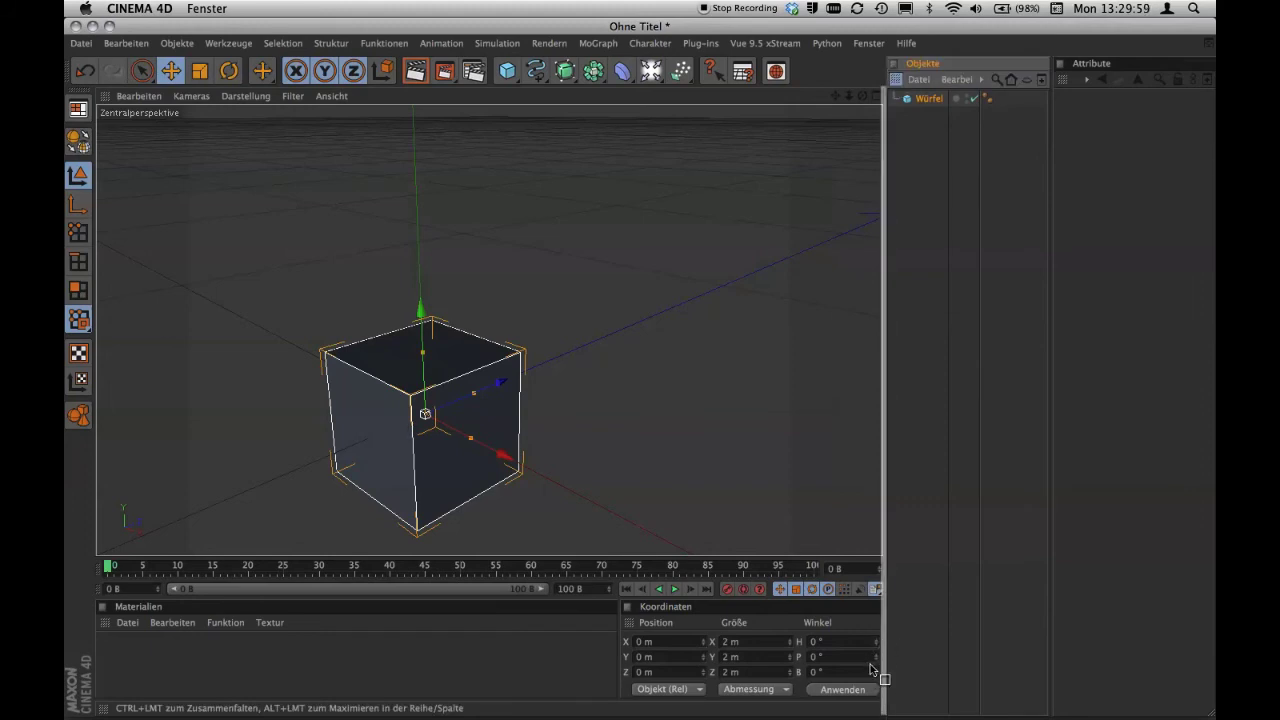
pyautogui.moveTo(870, 664); pyautogui.dragTo(872, 668)
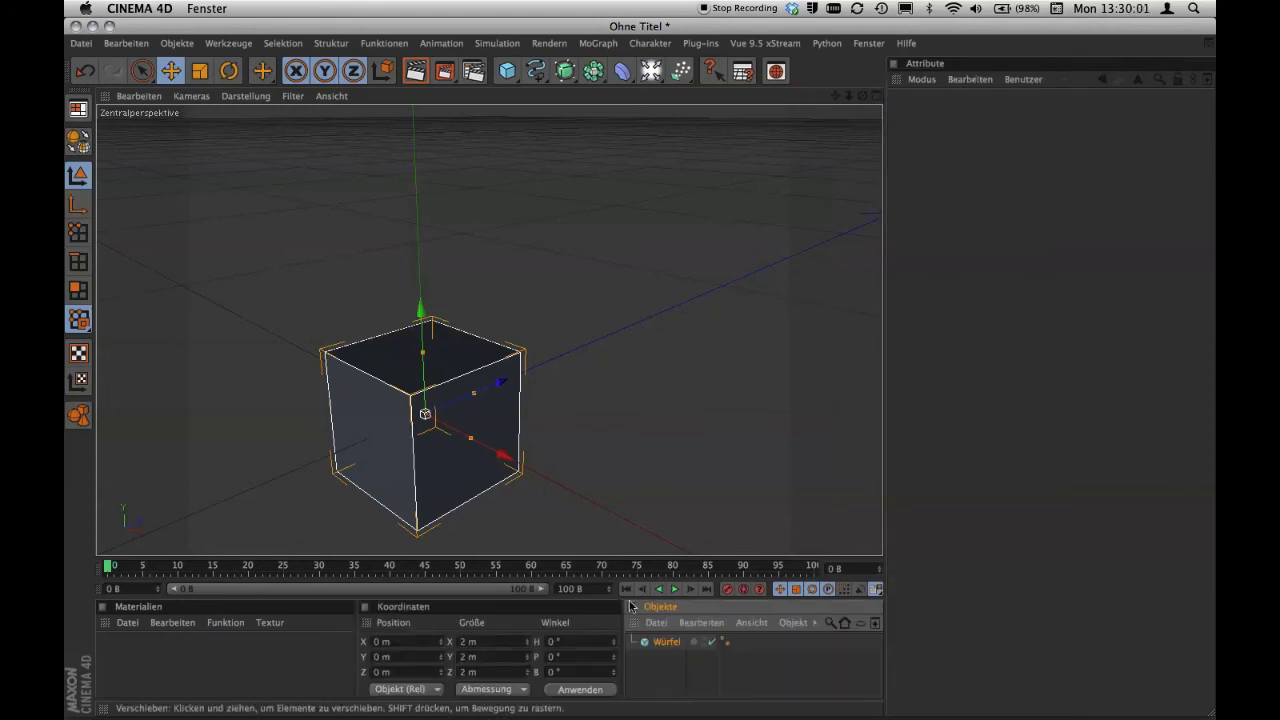
# Close the floating command palette and the Materialien panel.
pyautogui.click(98, 594)
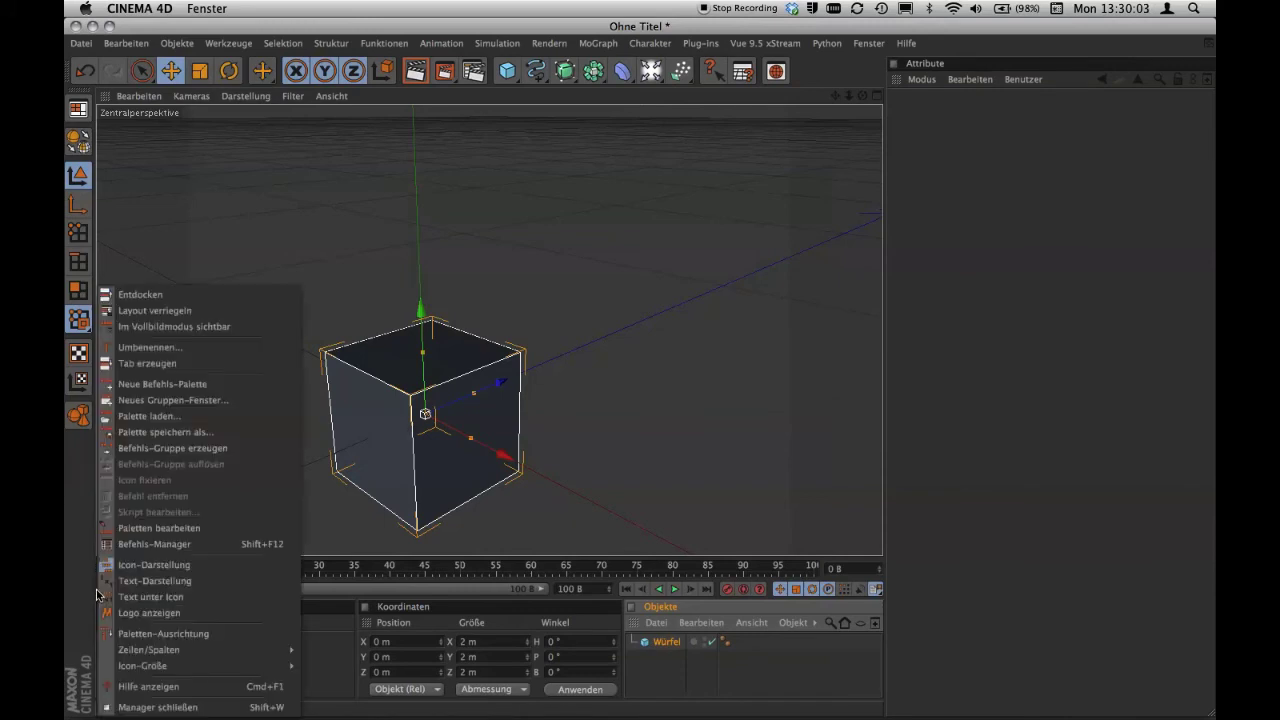
pyautogui.click(133, 294)
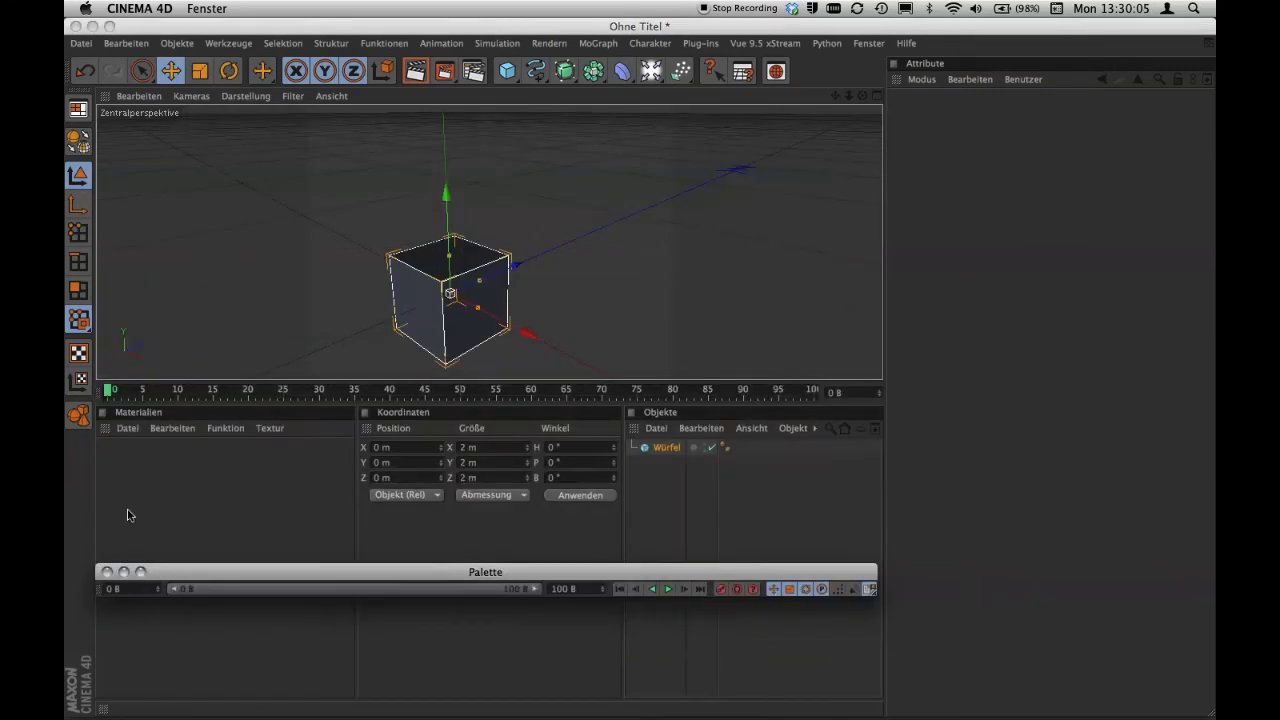
pyautogui.click(104, 571)
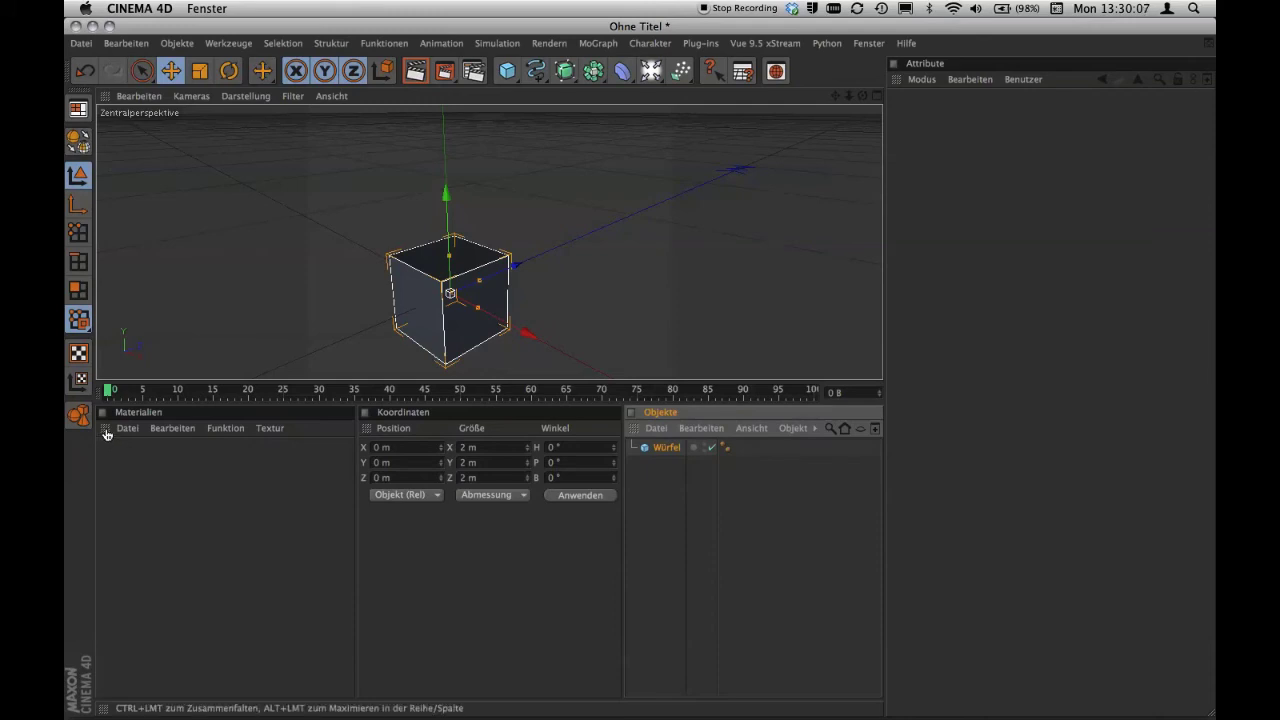
pyautogui.click(104, 430)
pyautogui.click(112, 438)
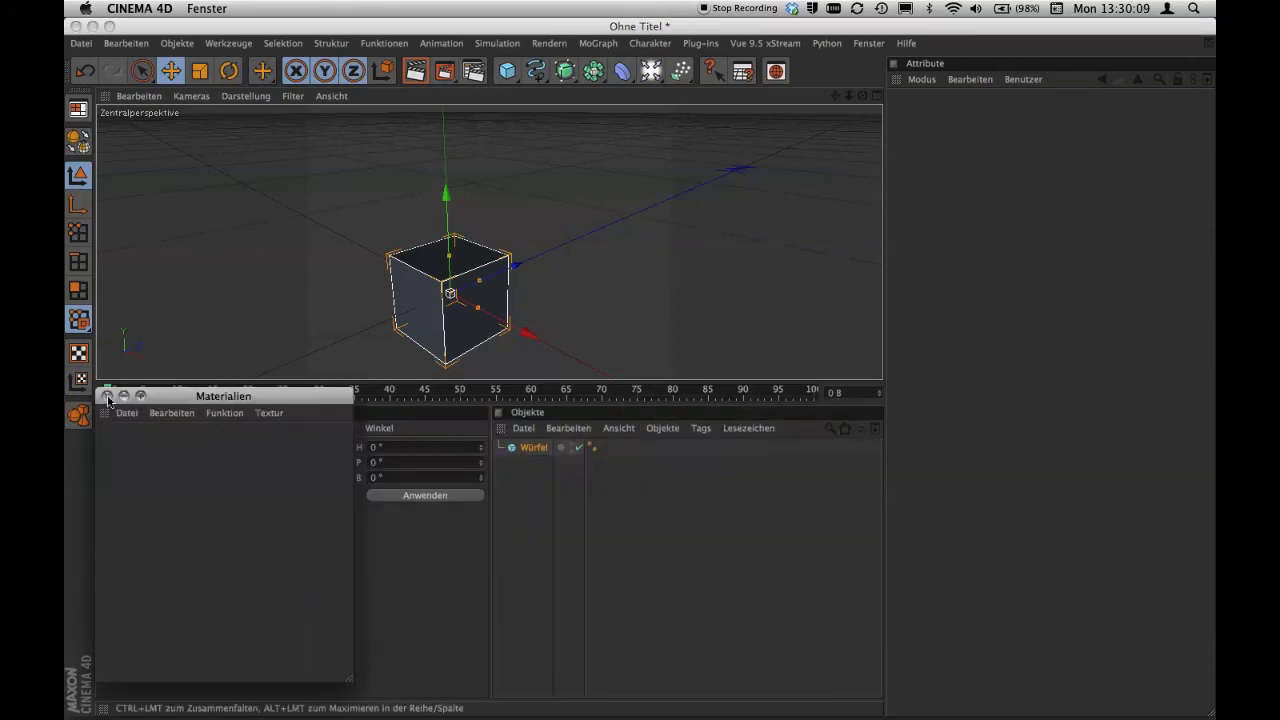
pyautogui.click(107, 396)
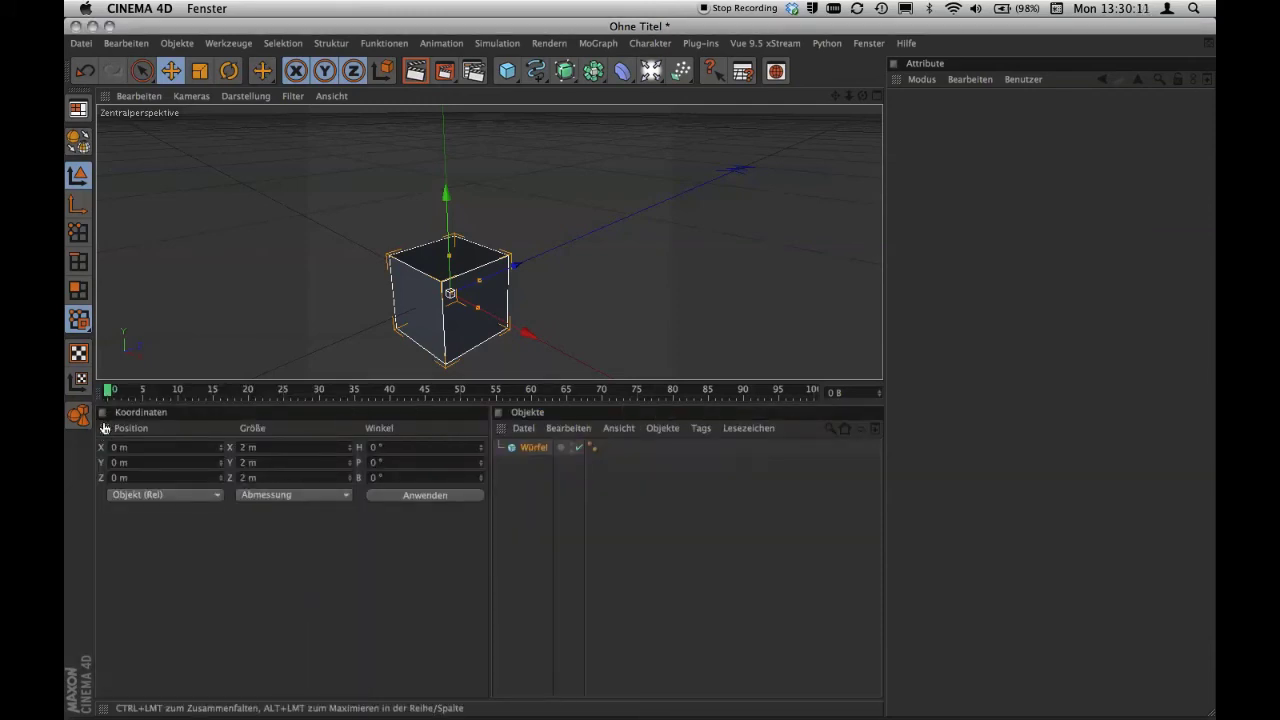
# Close the timeline and dock Koordinaten on the right below Attribute.
pyautogui.click(100, 396)
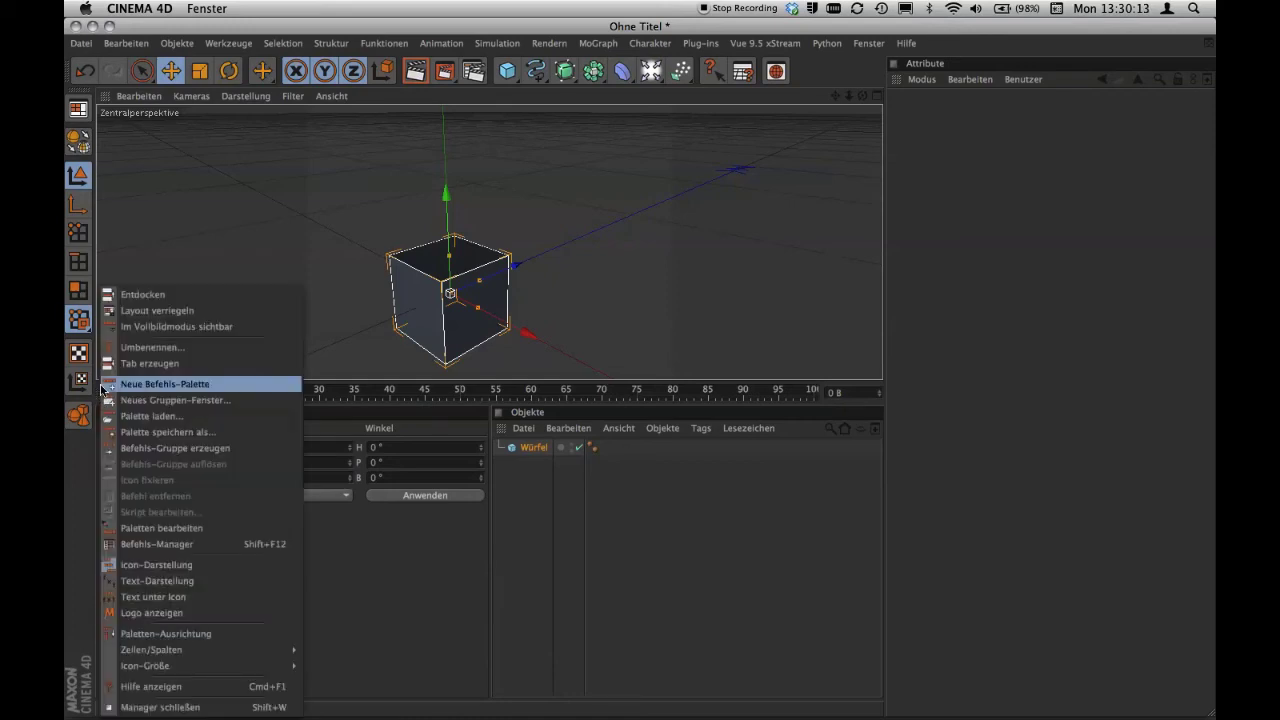
pyautogui.click(112, 292)
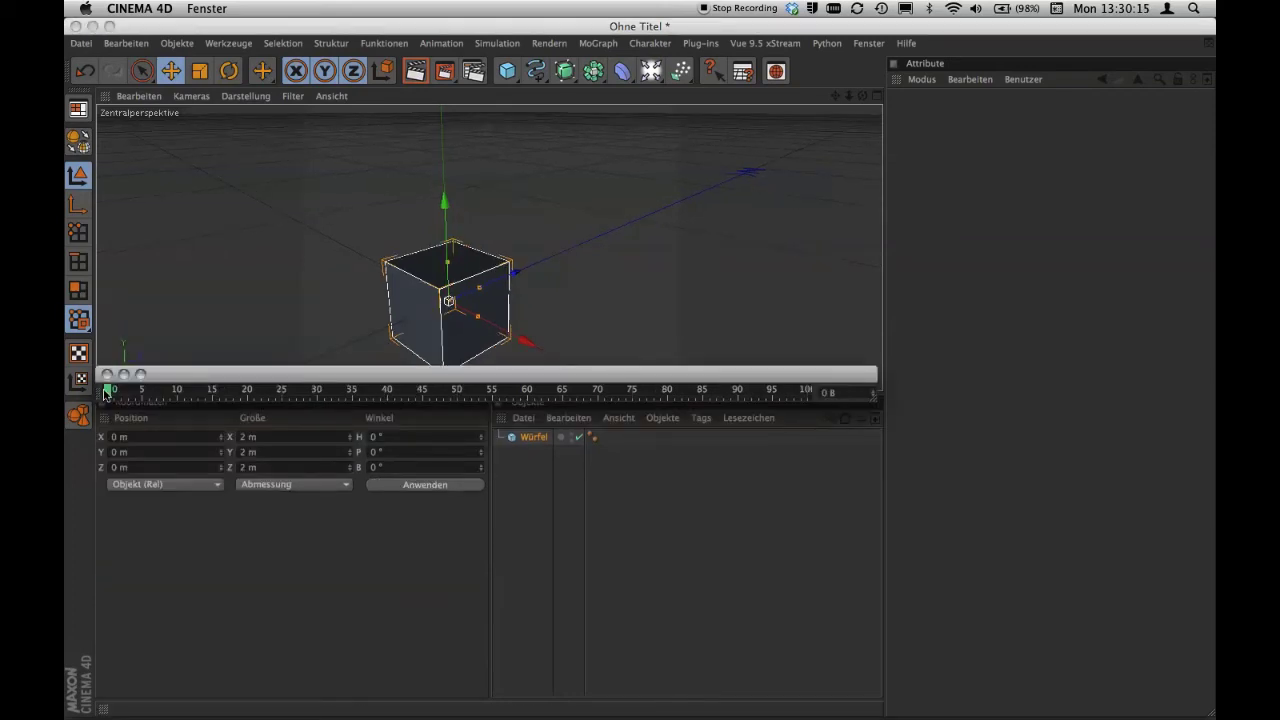
pyautogui.click(106, 375)
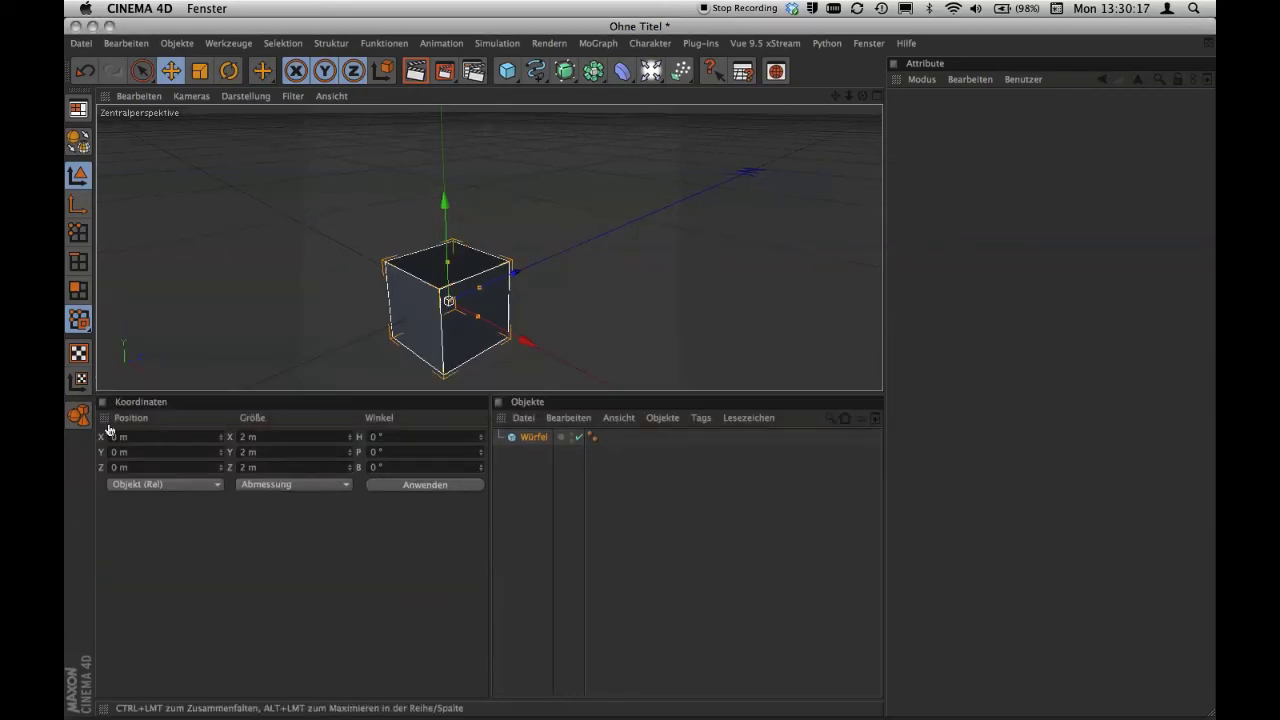
pyautogui.moveTo(106, 424); pyautogui.dragTo(980, 702)
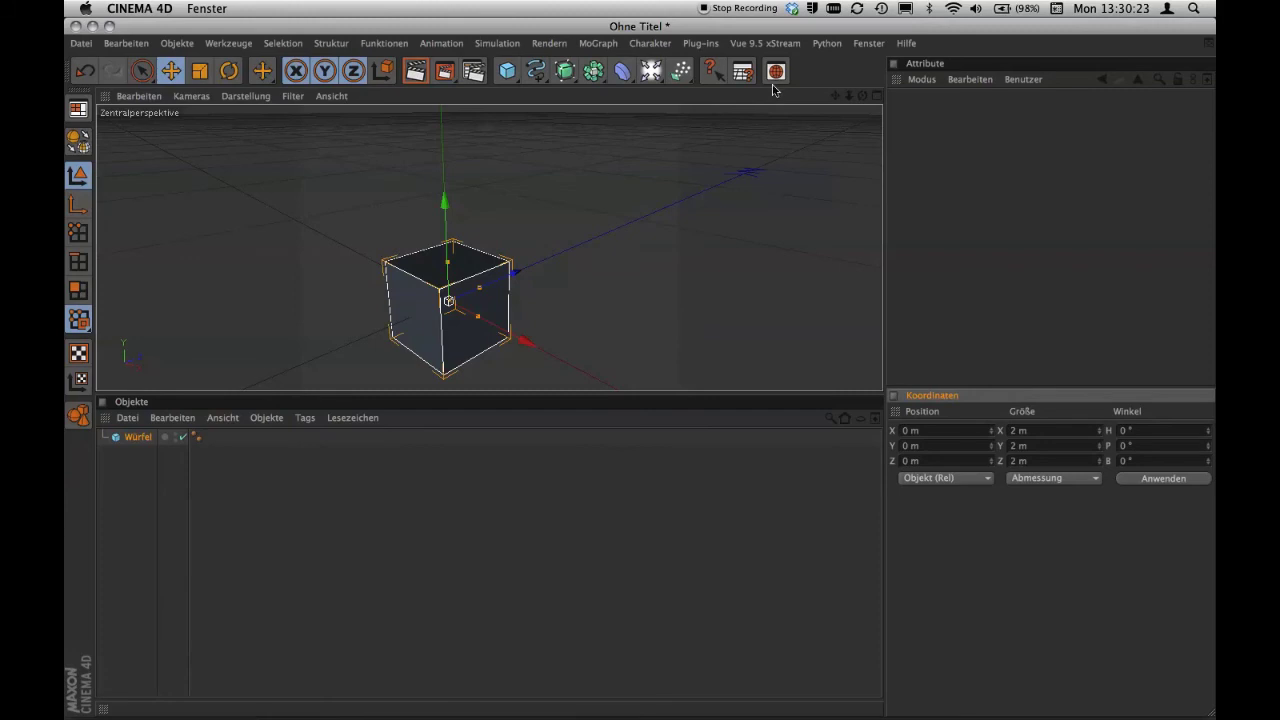
# Dock the Material-Manager and Rendervoreinstellungen beside Objekte in the bottom row.
pyautogui.click(867, 44)
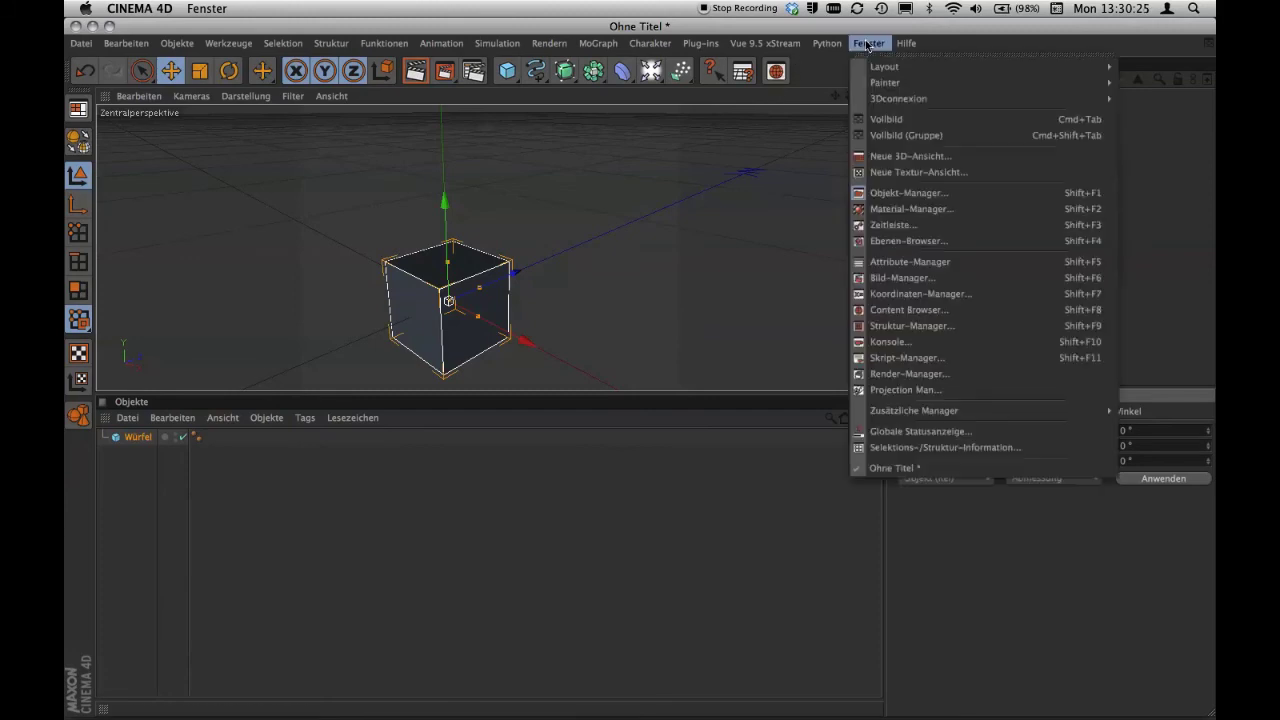
pyautogui.click(885, 209)
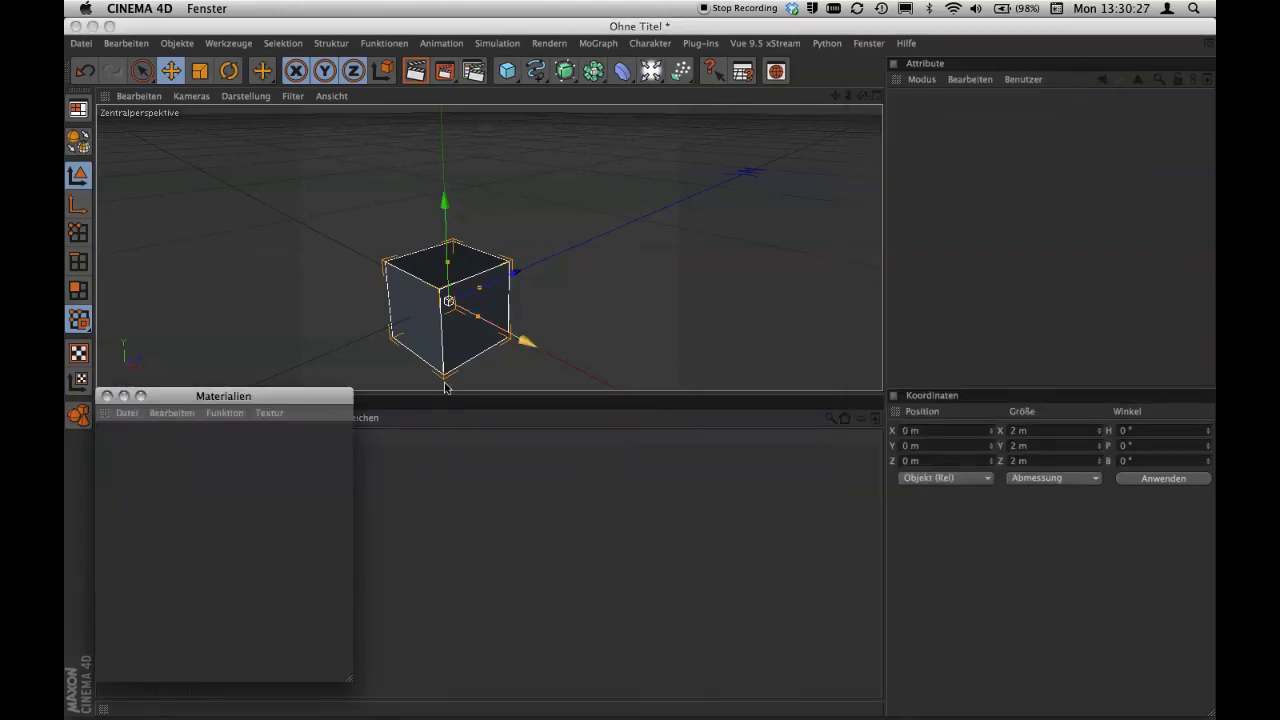
pyautogui.moveTo(105, 416); pyautogui.dragTo(788, 519)
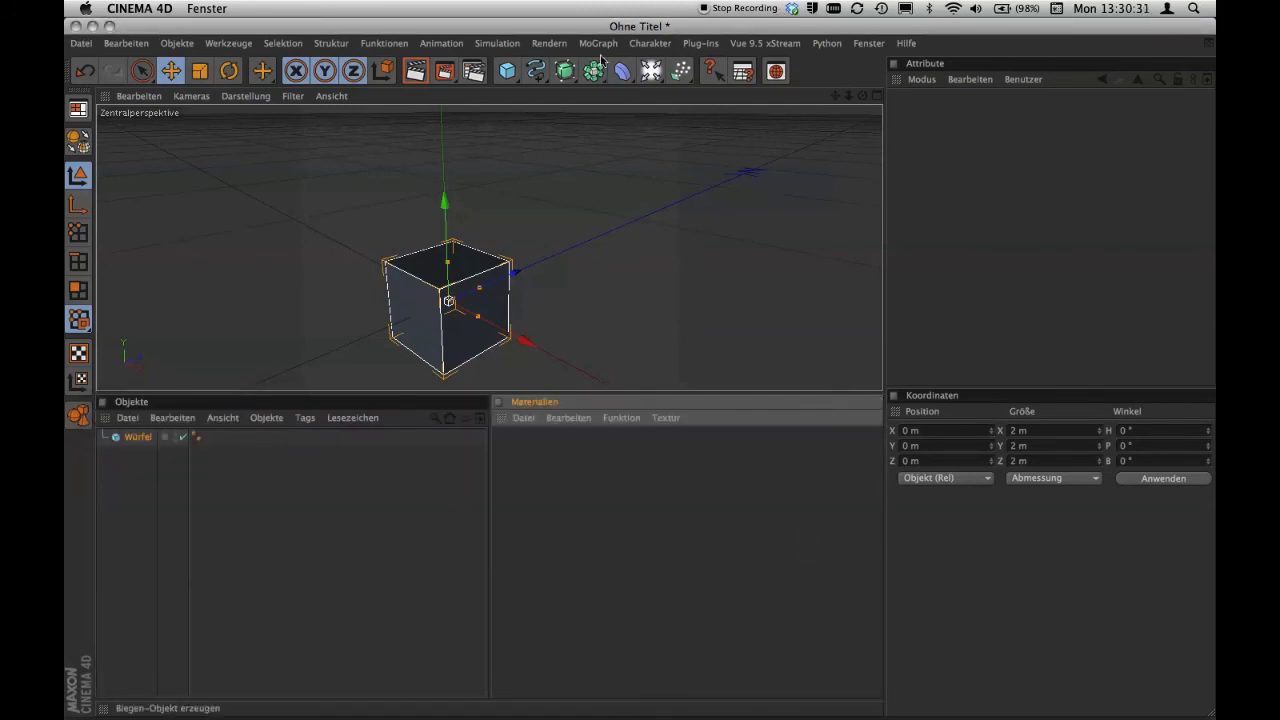
pyautogui.click(553, 44)
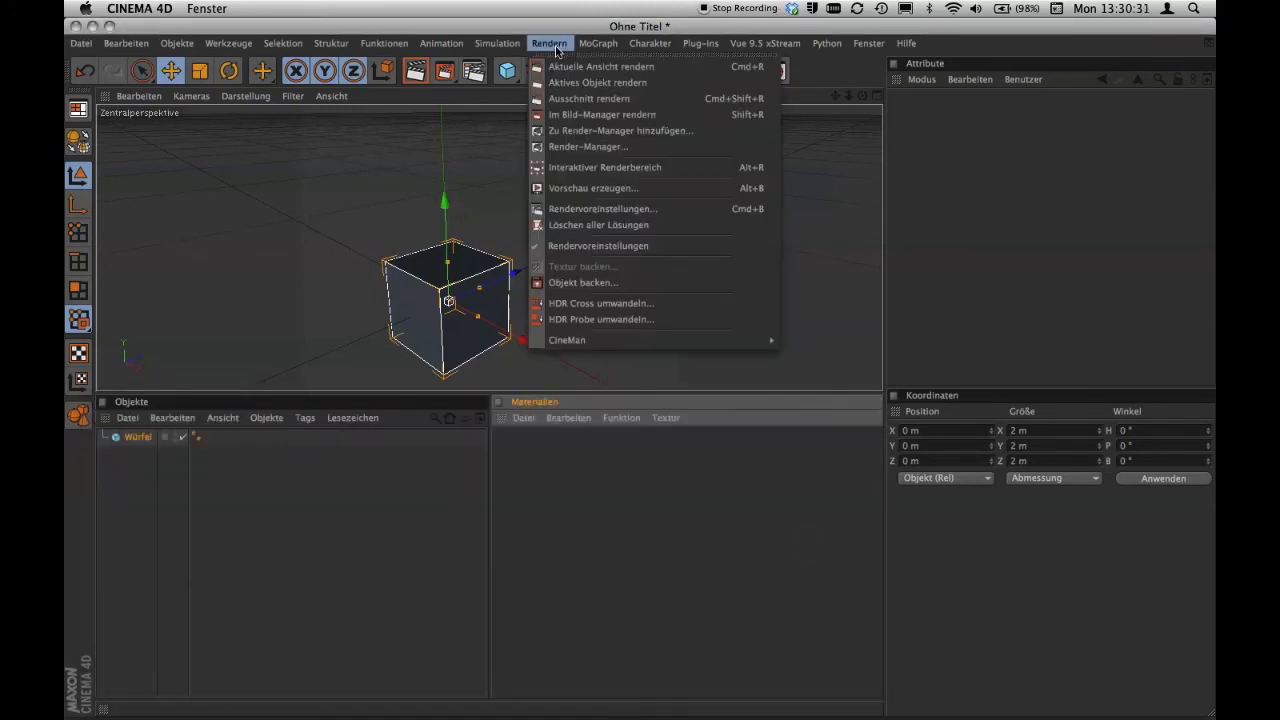
pyautogui.click(581, 210)
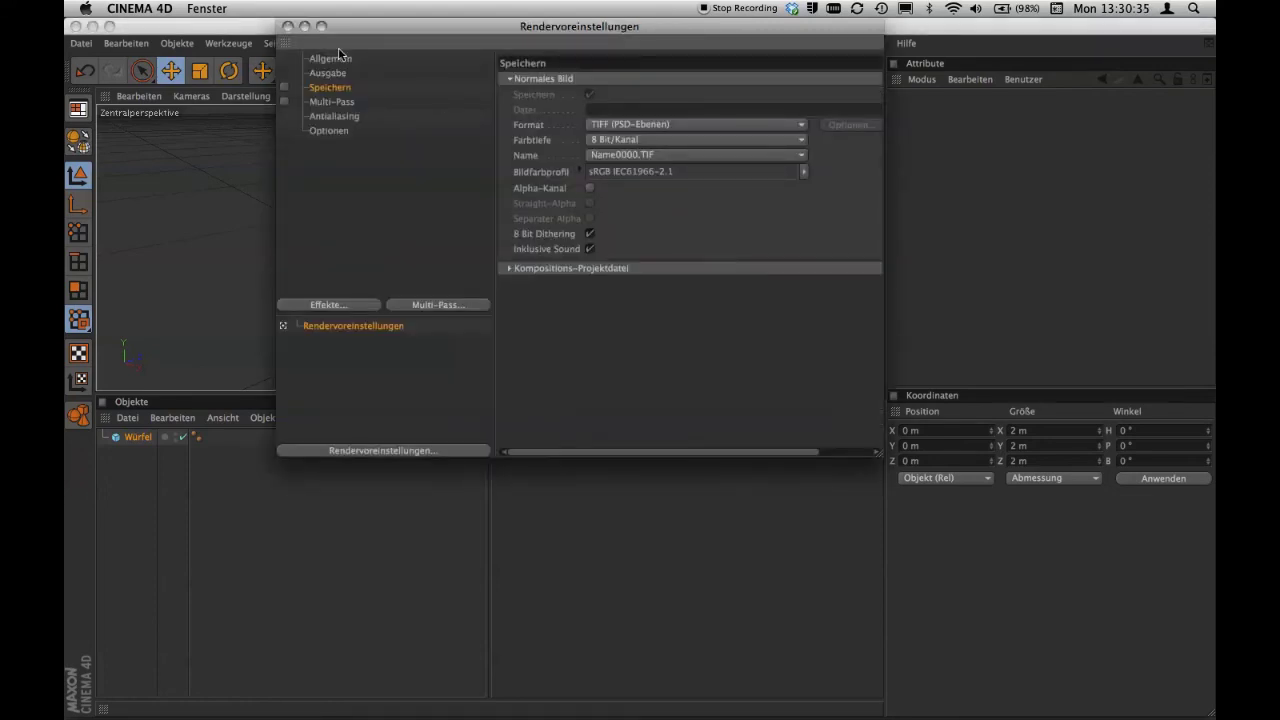
pyautogui.moveTo(284, 42)
pyautogui.mouseDown()
pyautogui.moveTo(826, 575)
pyautogui.moveTo(783, 553)
pyautogui.mouseUp()
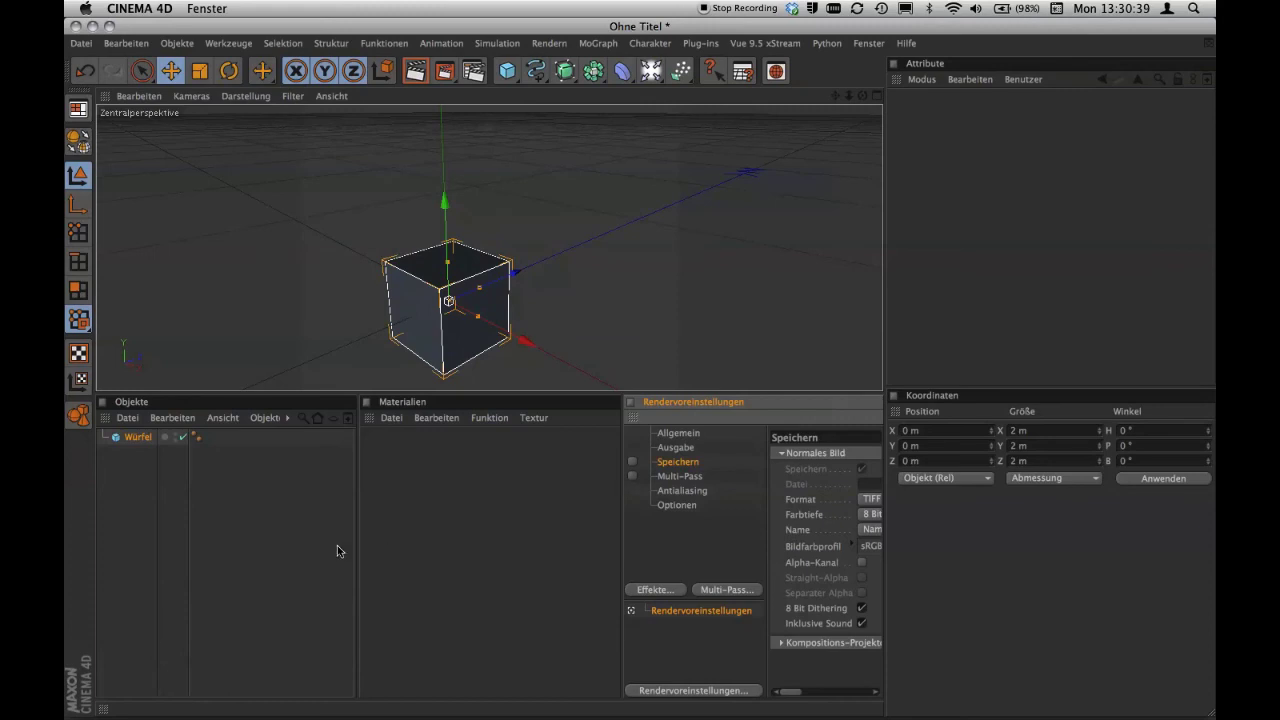
# Widen the Materials, render settings and viewport panels, and shrink Koordinaten under Attribute.
pyautogui.moveTo(356, 541); pyautogui.dragTo(295, 544)
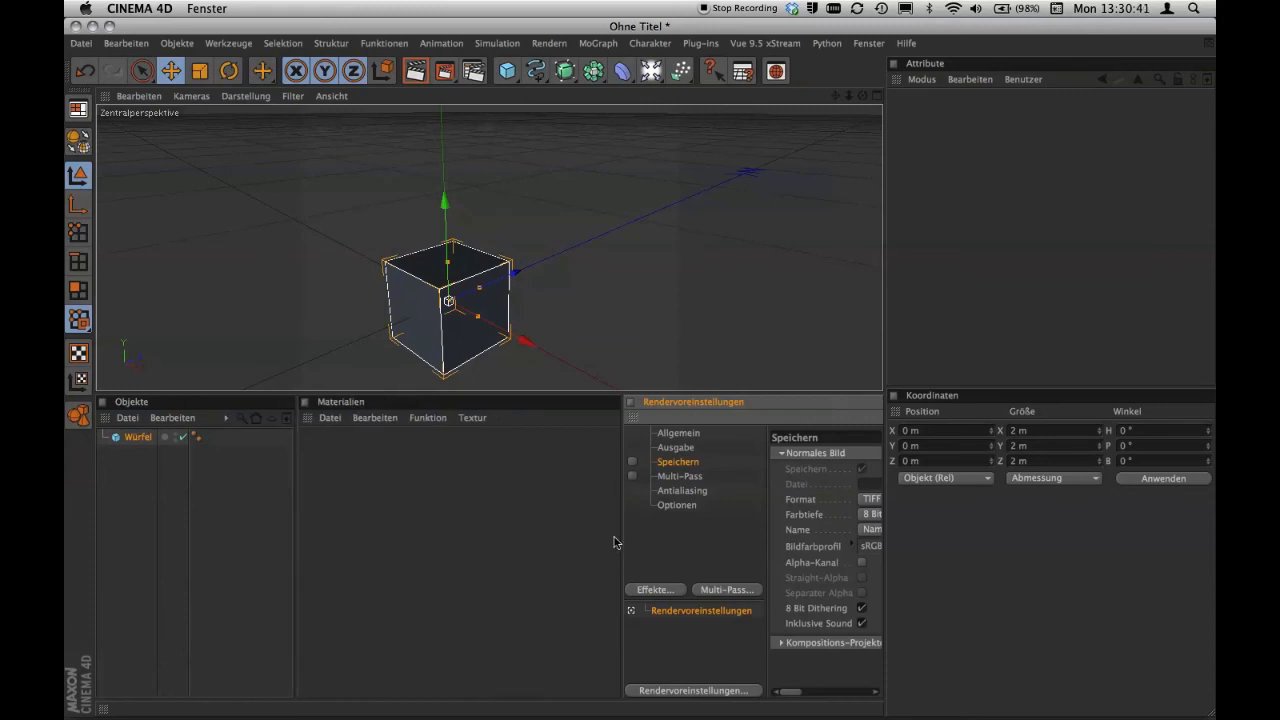
pyautogui.moveTo(620, 531); pyautogui.dragTo(513, 545)
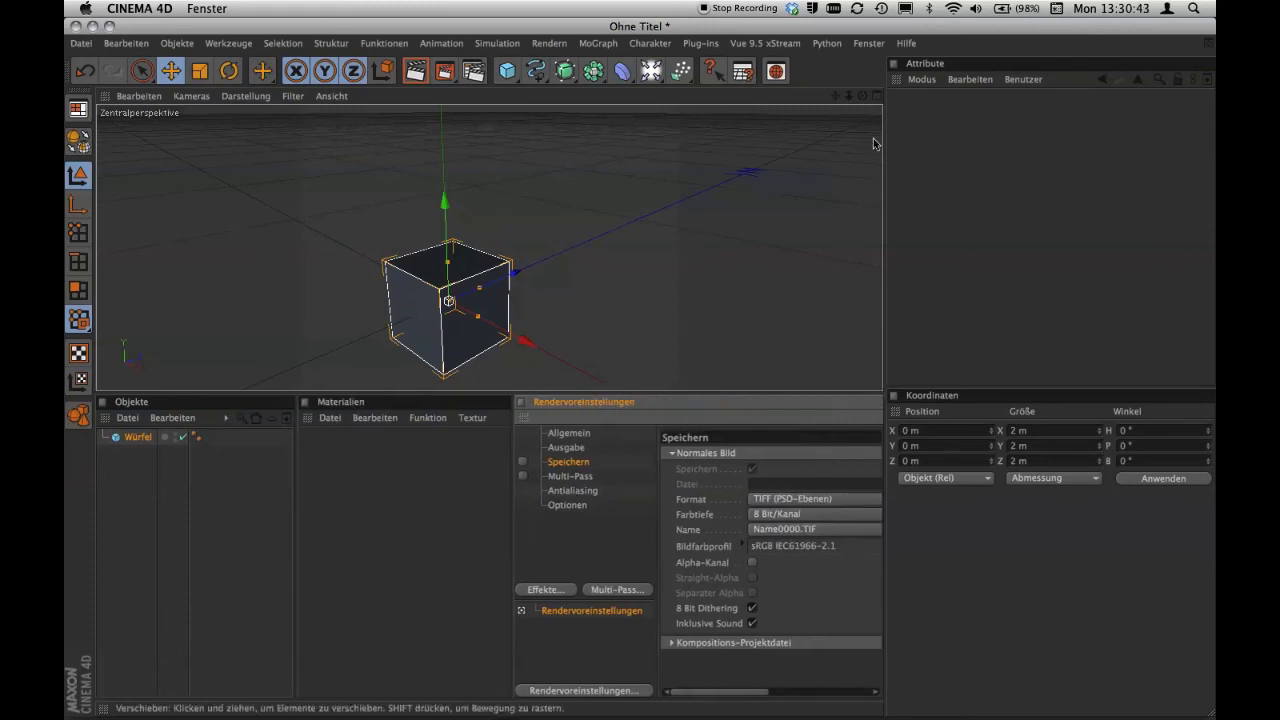
pyautogui.moveTo(885, 178); pyautogui.dragTo(931, 180)
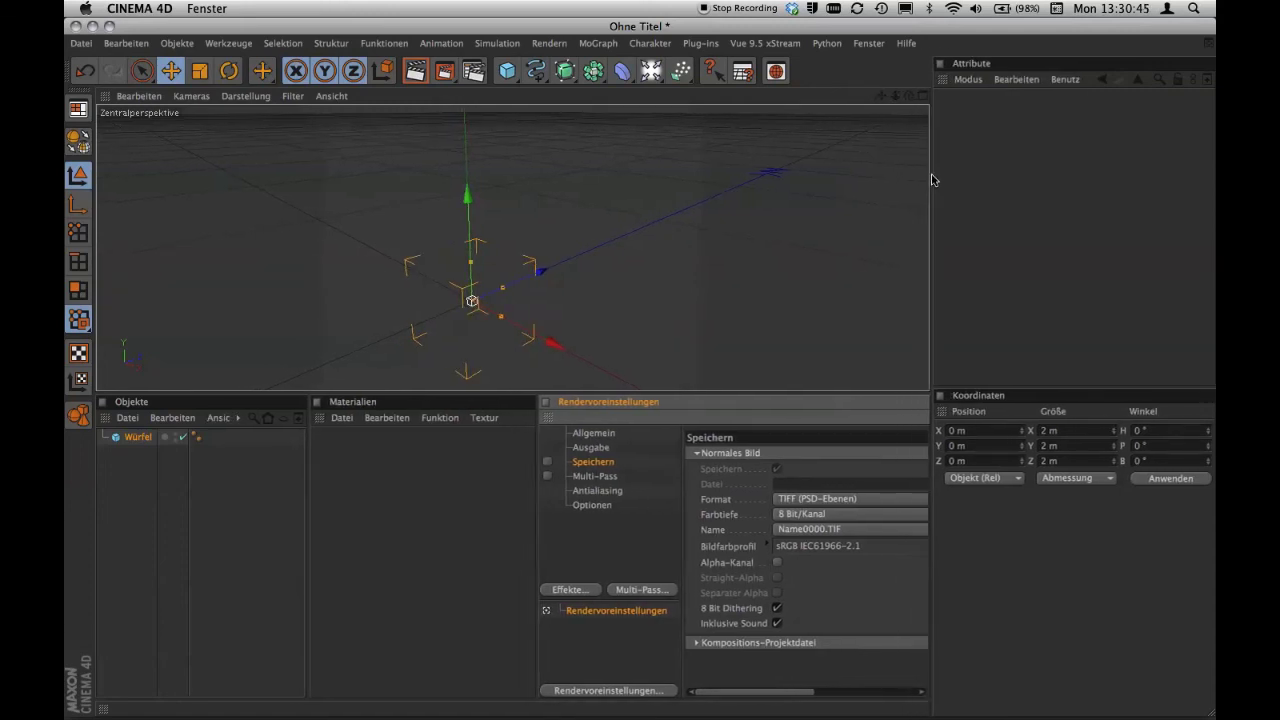
pyautogui.moveTo(1072, 387); pyautogui.dragTo(1116, 615)
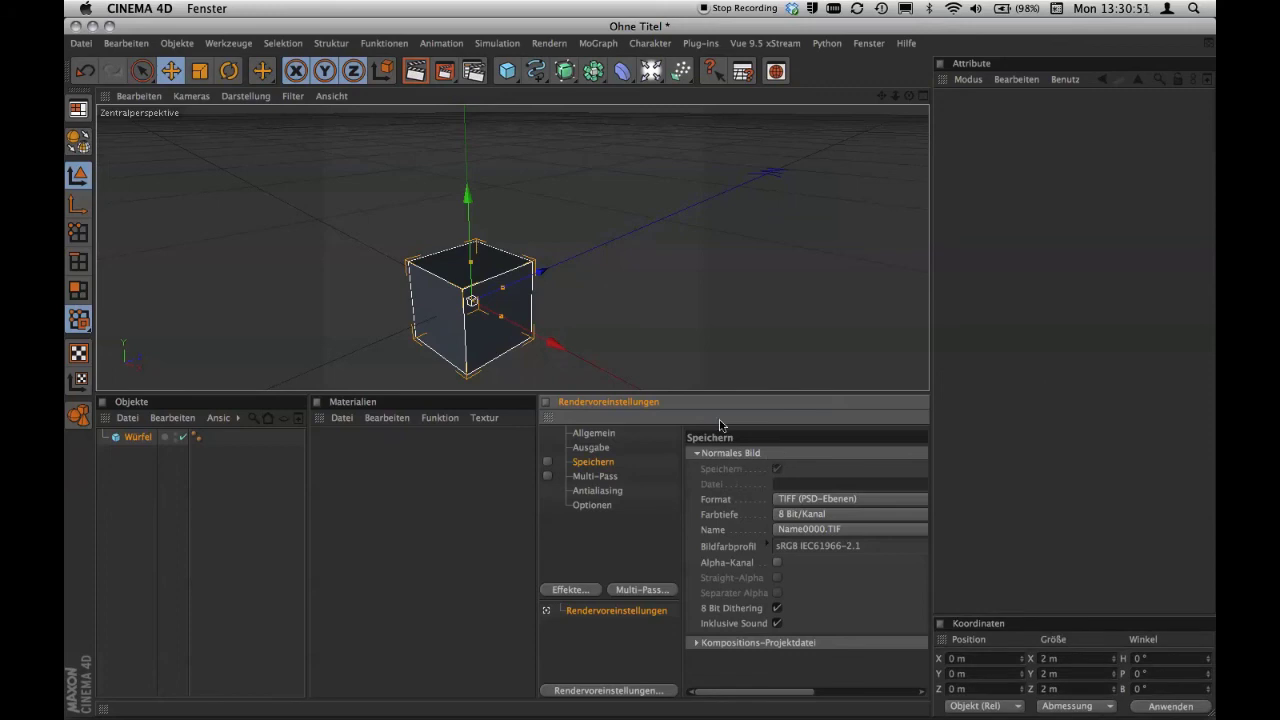
# Save the current arrangement with Layout speichern als under the name 'Test' (Test.l4d).
pyautogui.click(861, 44)
pyautogui.moveTo(884, 66)
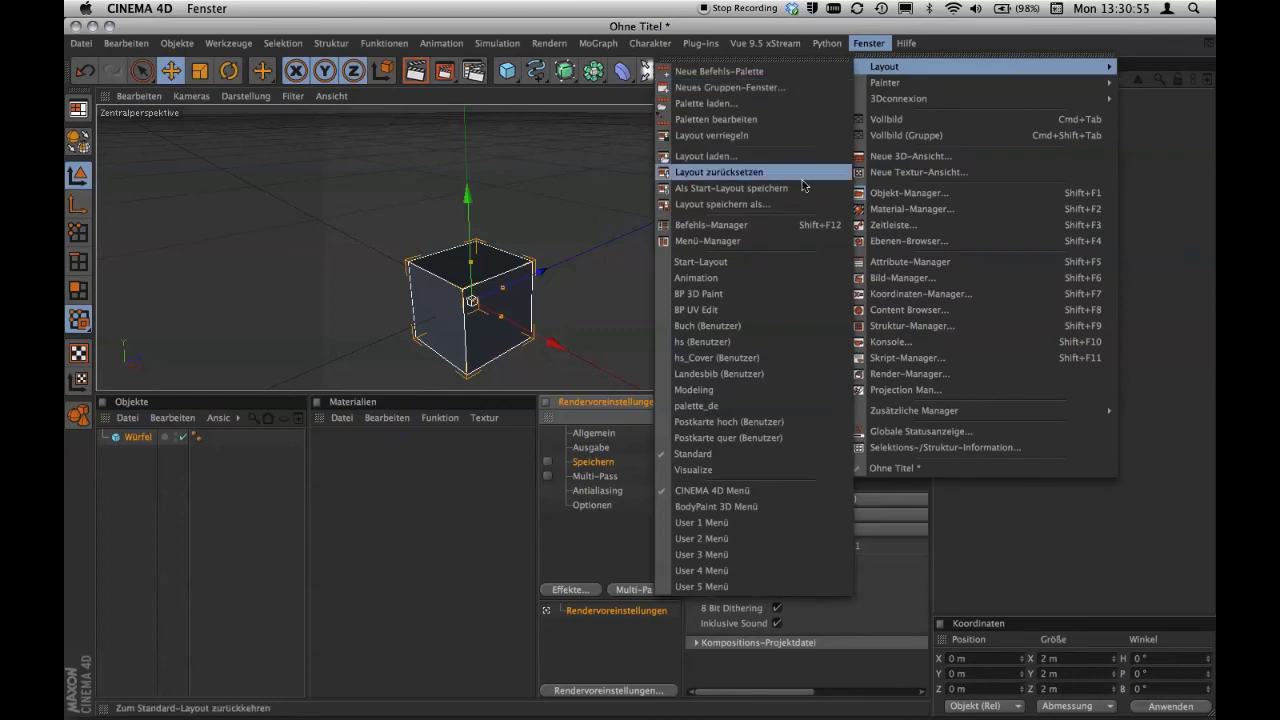
pyautogui.click(790, 204)
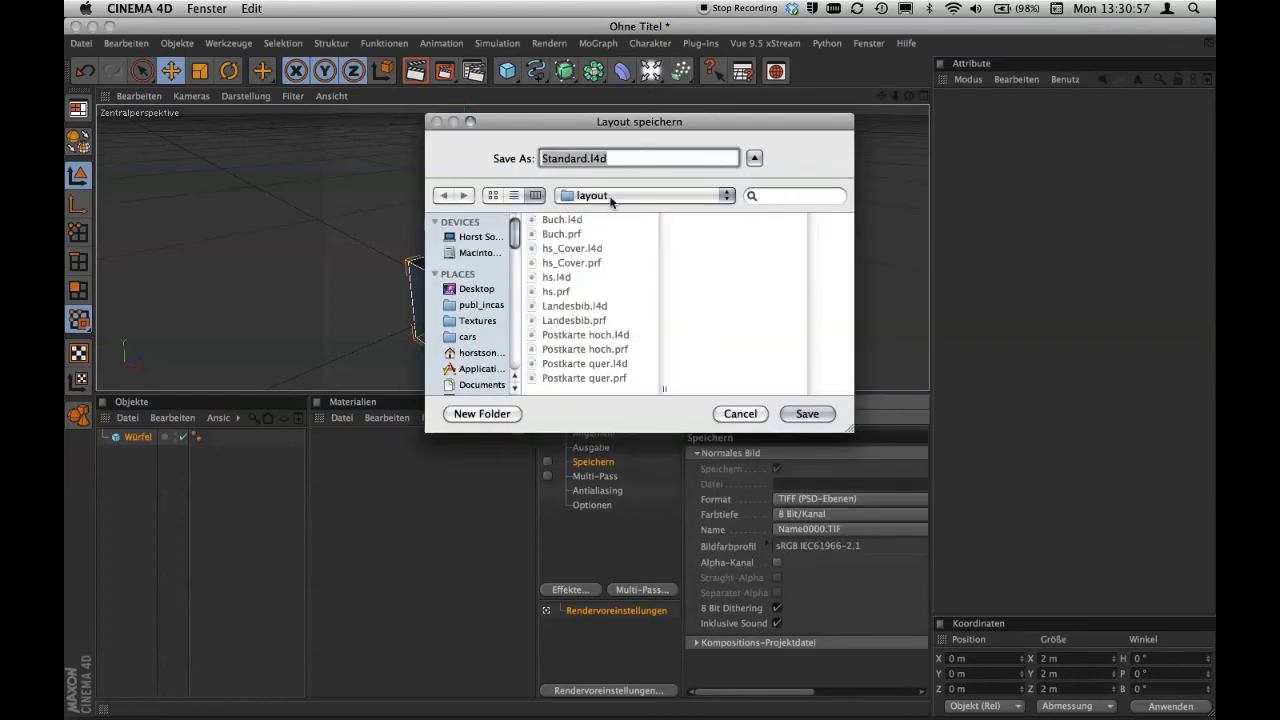
pyautogui.click(656, 160)
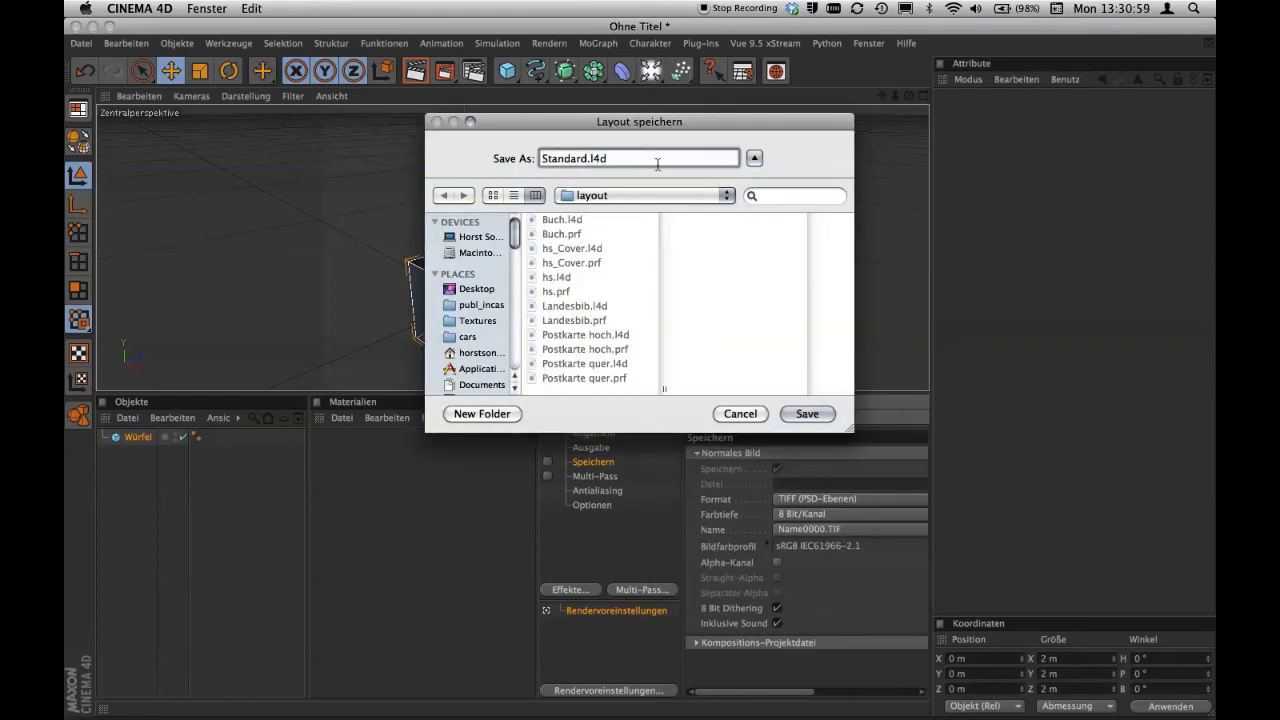
pyautogui.press('BackSpace')
pyautogui.press('BackSpace')
pyautogui.press('BackSpace')
pyautogui.press('BackSpace')
pyautogui.press('BackSpace')
pyautogui.press('BackSpace')
pyautogui.press('BackSpace')
pyautogui.press('BackSpace')
pyautogui.write('T')
pyautogui.write('est')
pyautogui.click(818, 414)
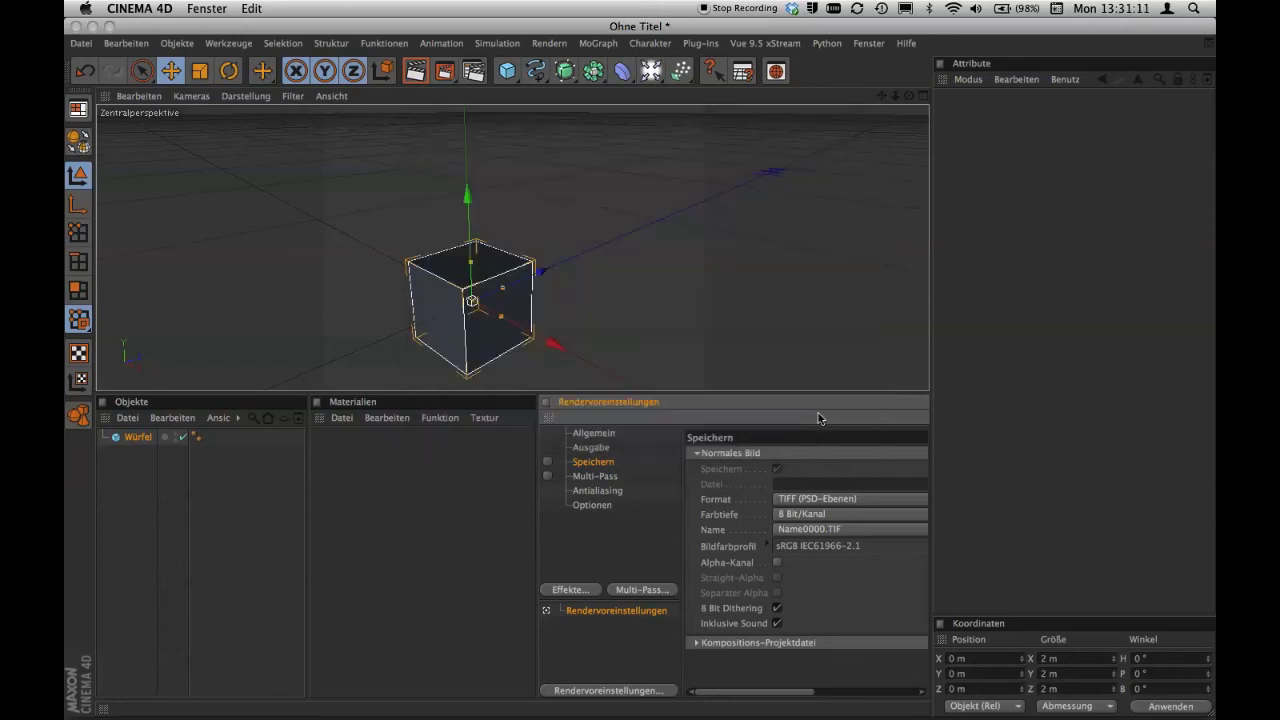
pyautogui.click(78, 110)
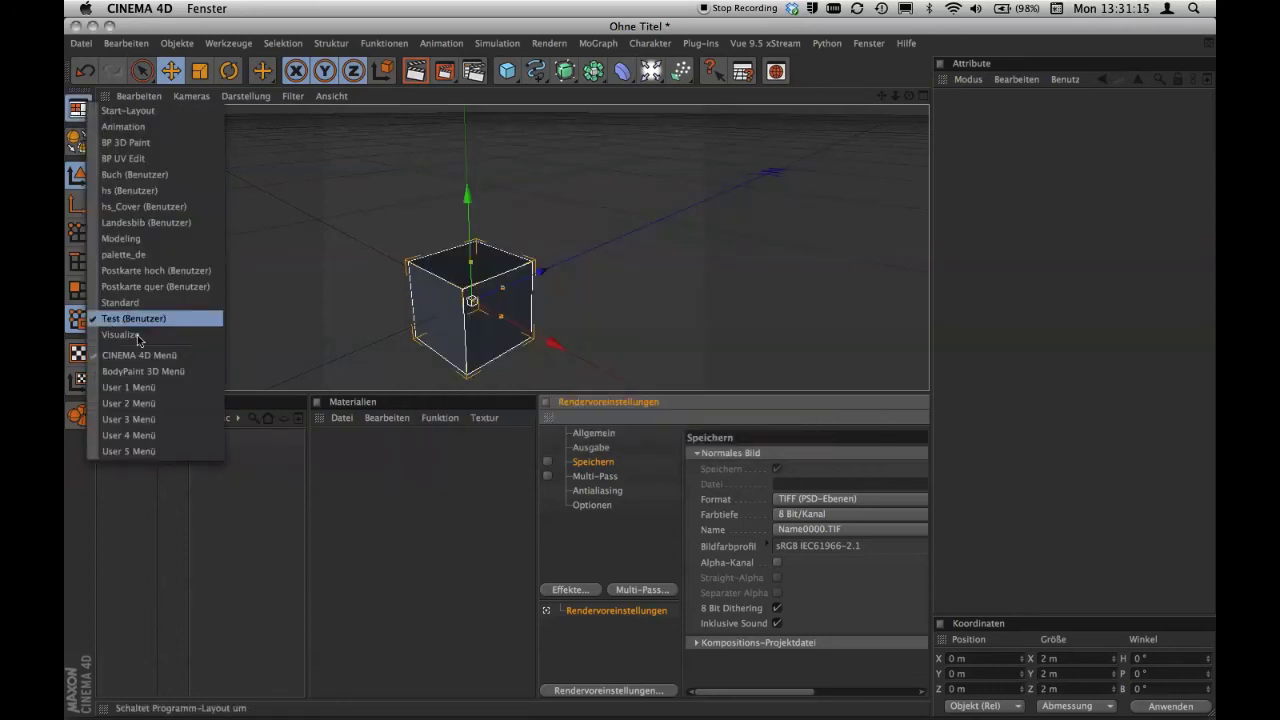
pyautogui.click(120, 302)
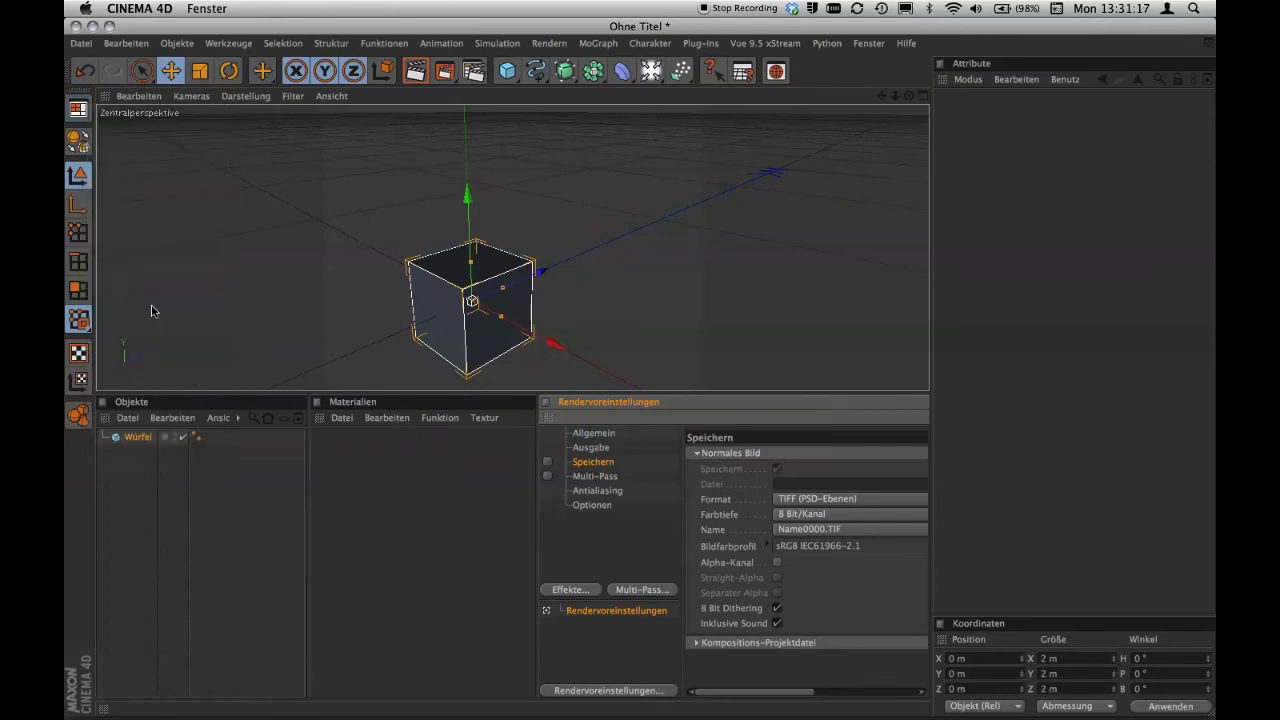
pyautogui.click(78, 110)
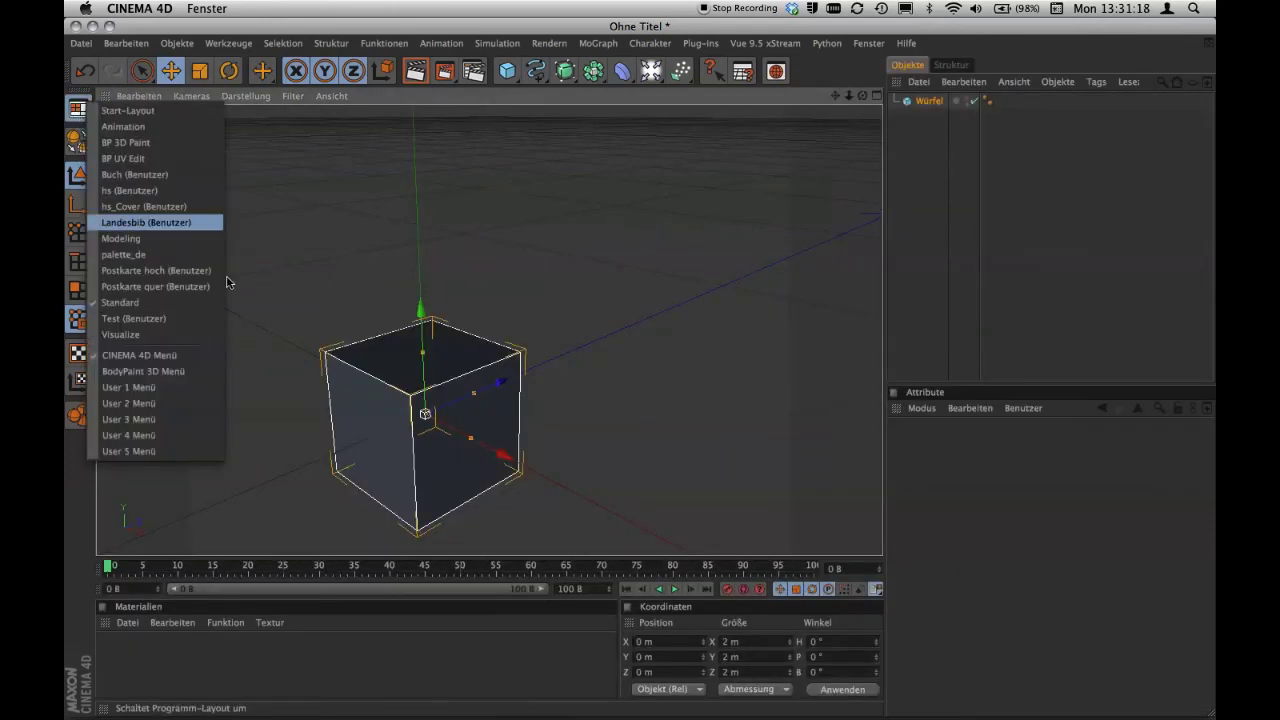
pyautogui.click(194, 318)
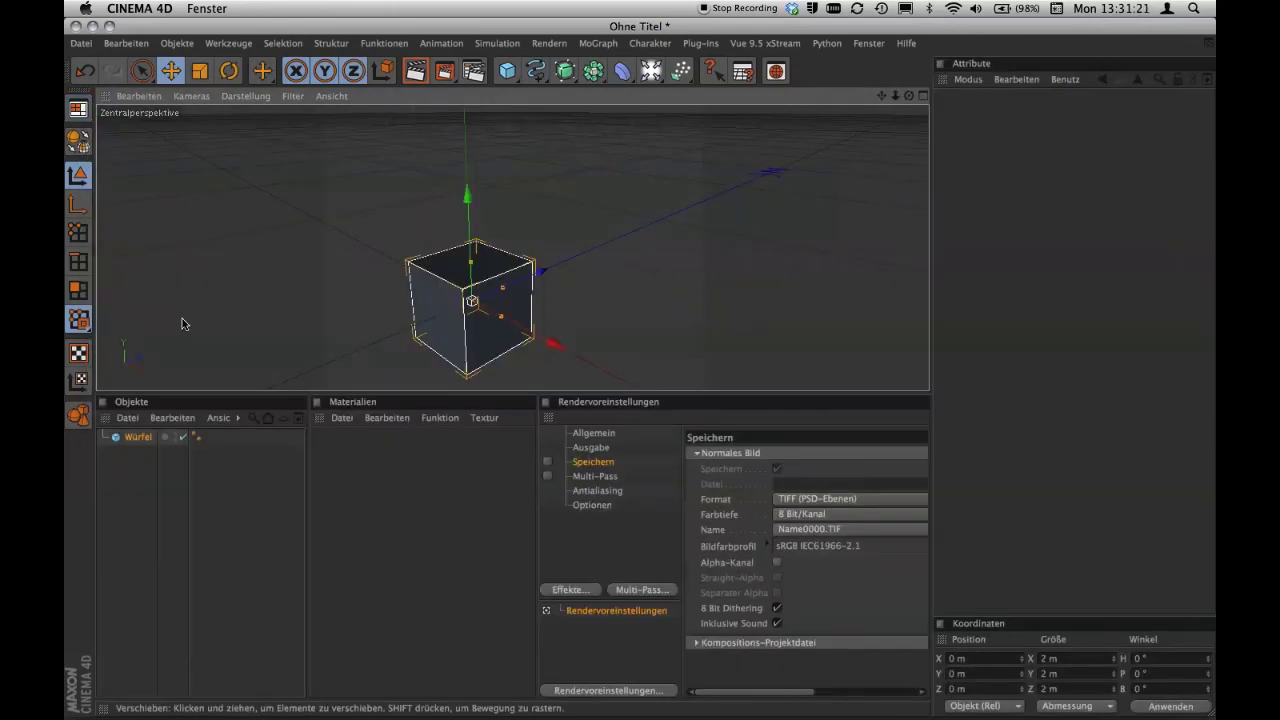